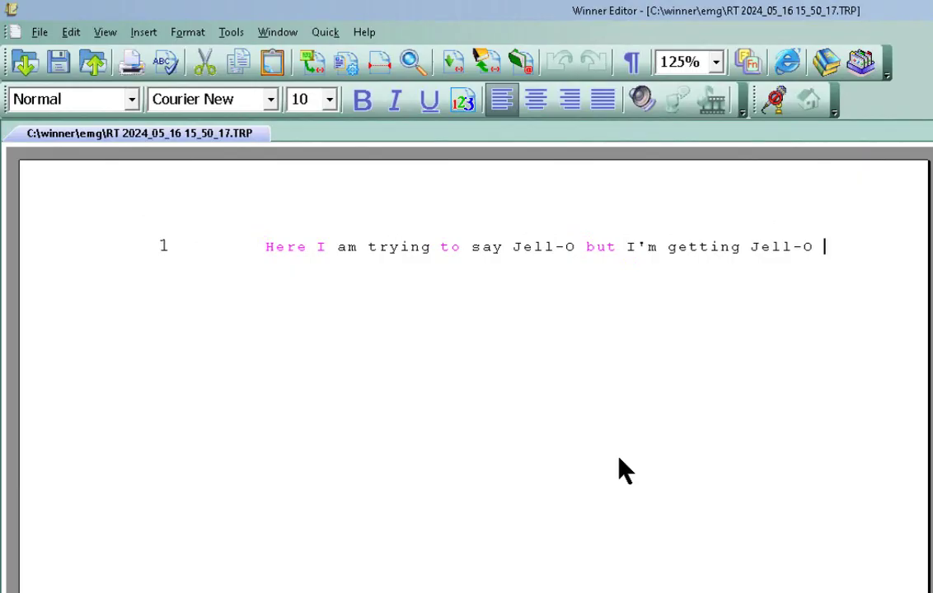
- Select the first Jell-O in the test transcript
{"action": "left_click", "coordinate": [545, 247]}
{"action": "left_click", "coordinate": [772, 244]}
{"action": "left_click_drag", "start_coordinate": [512, 246], "coordinate": [576, 245]}
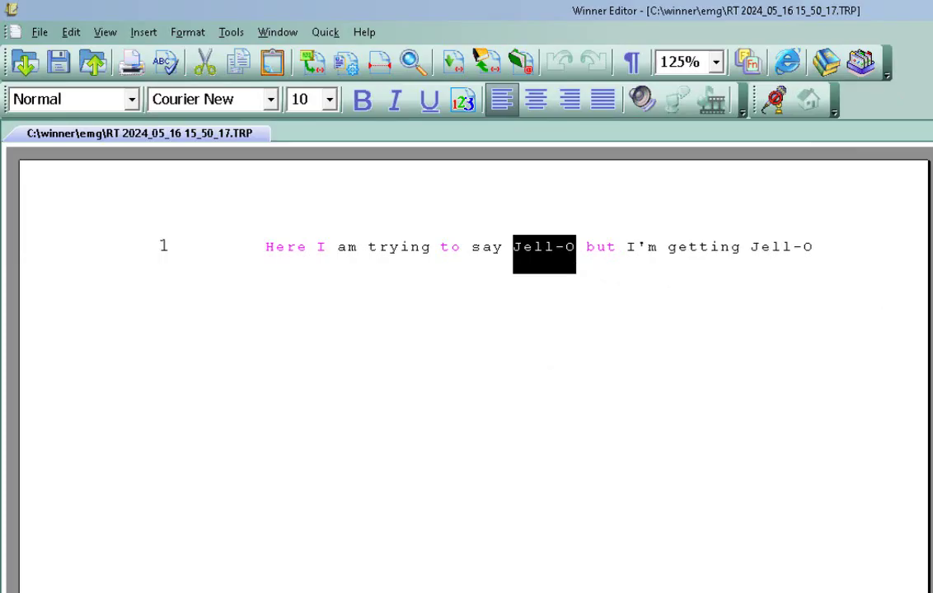
- Close the transcript, saving changes and dismissing the Done! message, then open Dictionary Maintenance
{"action": "key", "text": "alt+F4"}
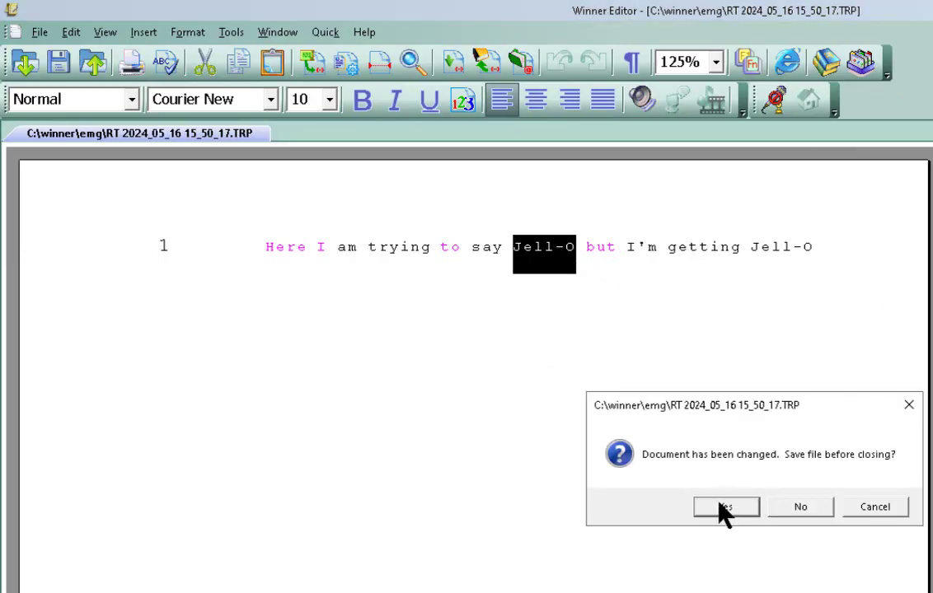
{"action": "left_click", "coordinate": [724, 507]}
{"action": "left_click", "coordinate": [835, 556]}
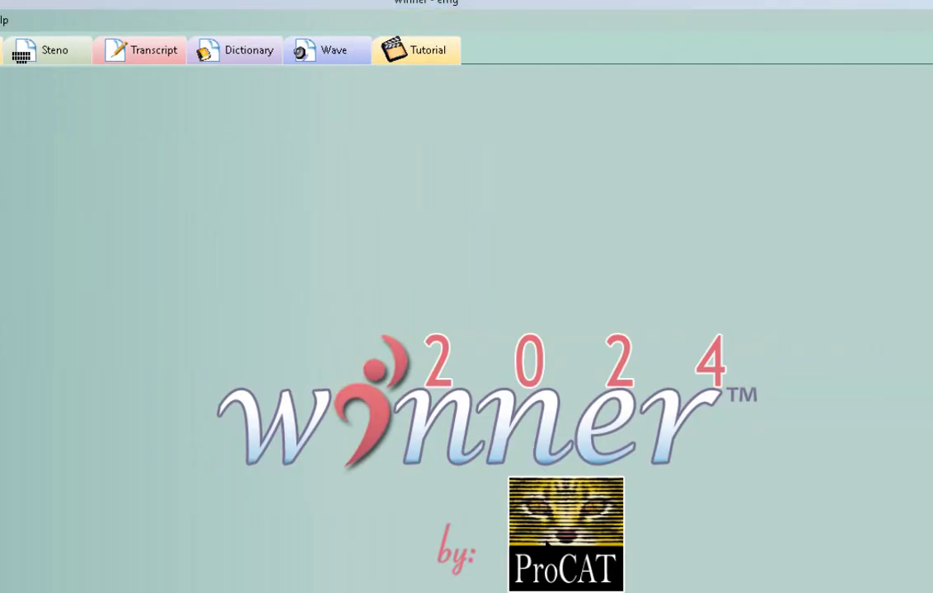
{"action": "left_click", "coordinate": [70, 326]}
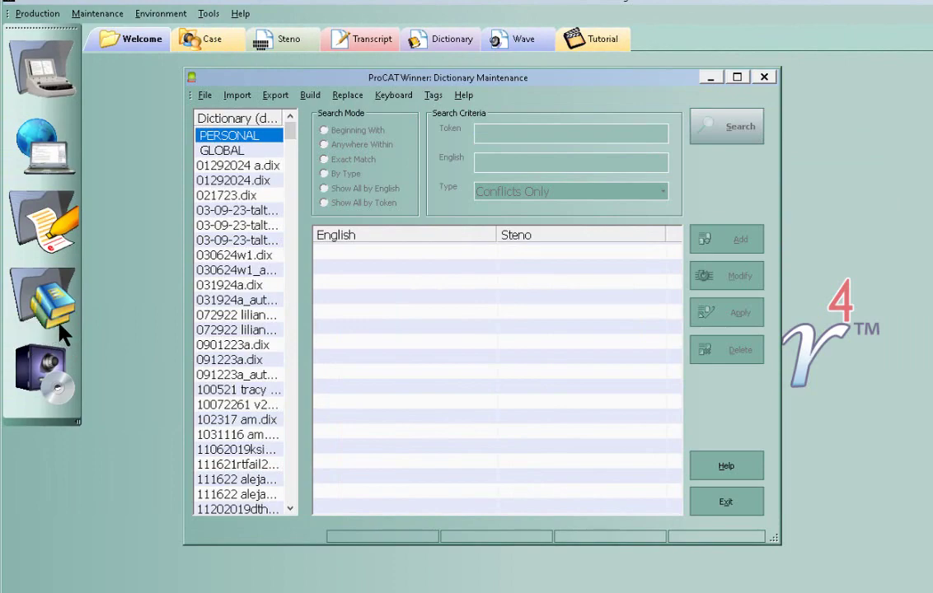
{"action": "left_click_drag", "start_coordinate": [290, 136], "coordinate": [289, 500]}
{"action": "left_click", "coordinate": [230, 451]}
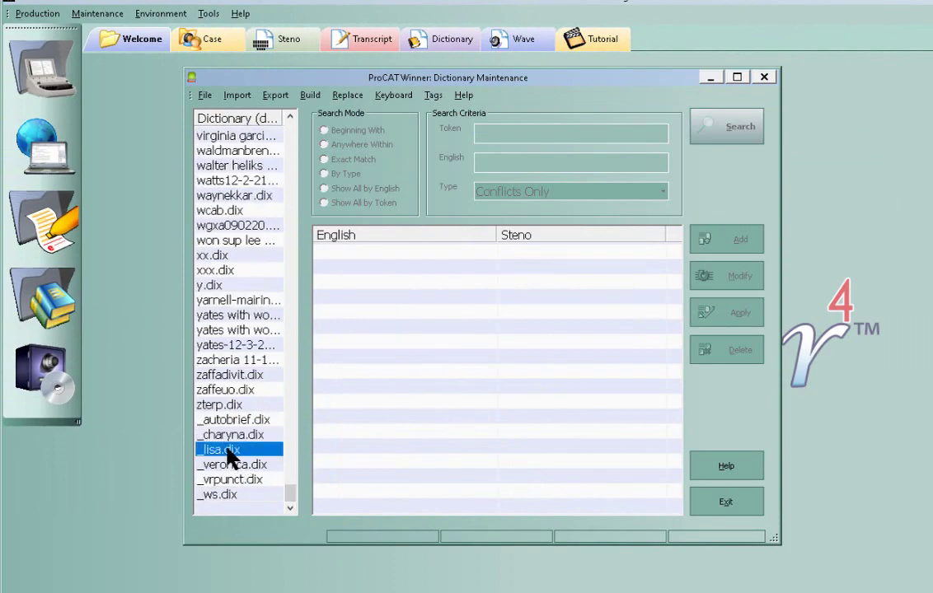
{"action": "left_click", "coordinate": [363, 252]}
{"action": "key", "text": "Delete"}
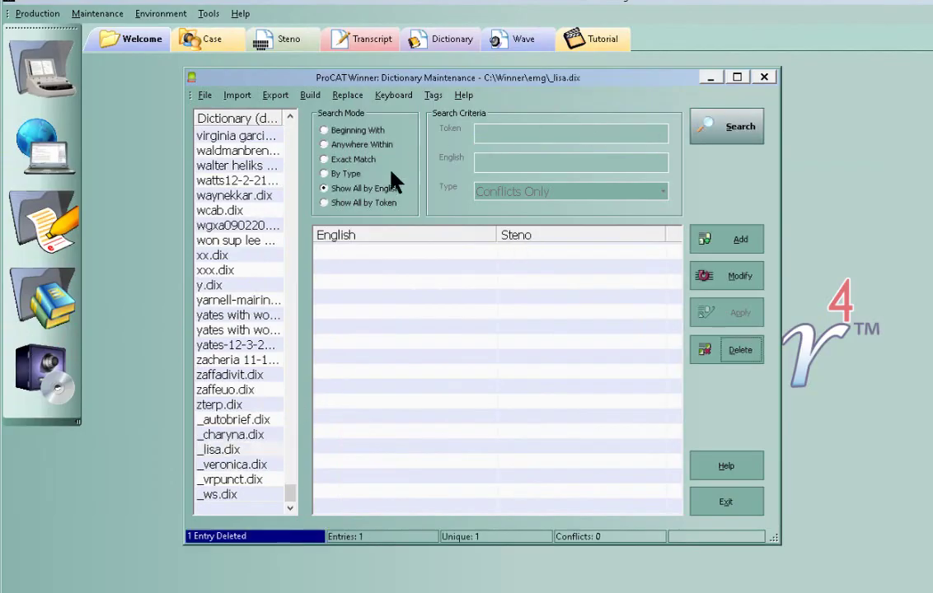
{"action": "left_click", "coordinate": [728, 240]}
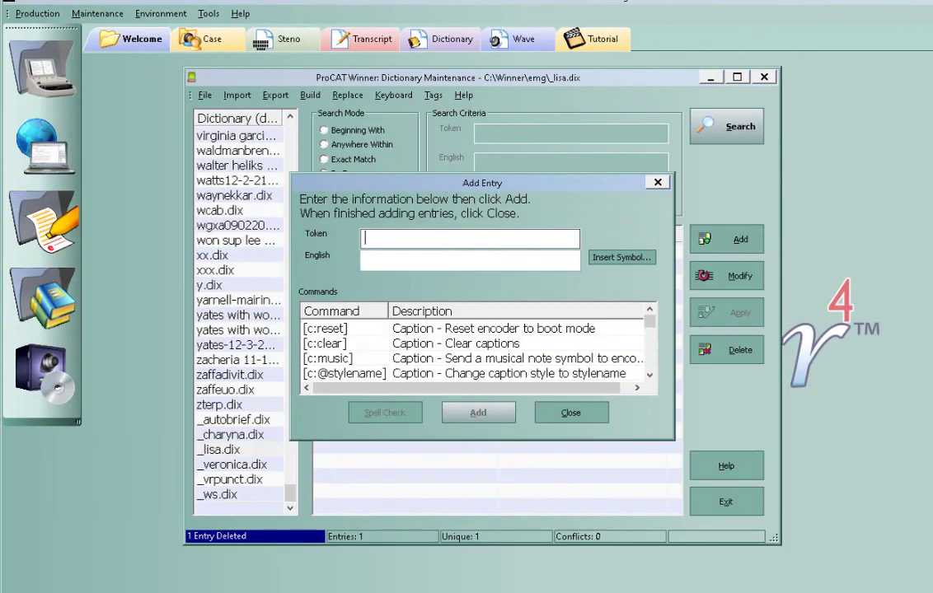
{"action": "type", "text": "@JELLO"}
{"action": "key", "text": "Tab"}
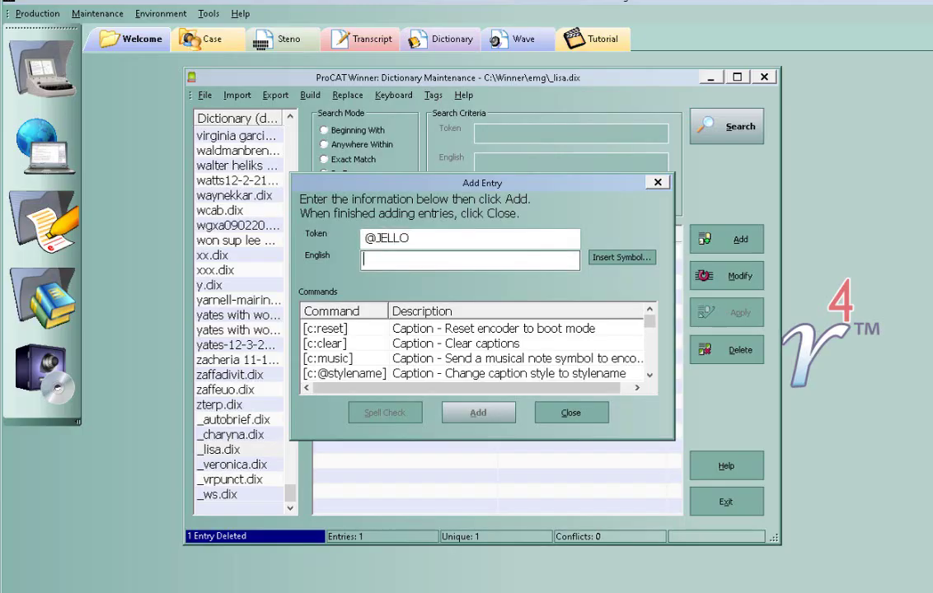
{"action": "type", "text": "H"}
{"action": "key", "text": "BackSpace"}
{"action": "type", "text": "hello"}
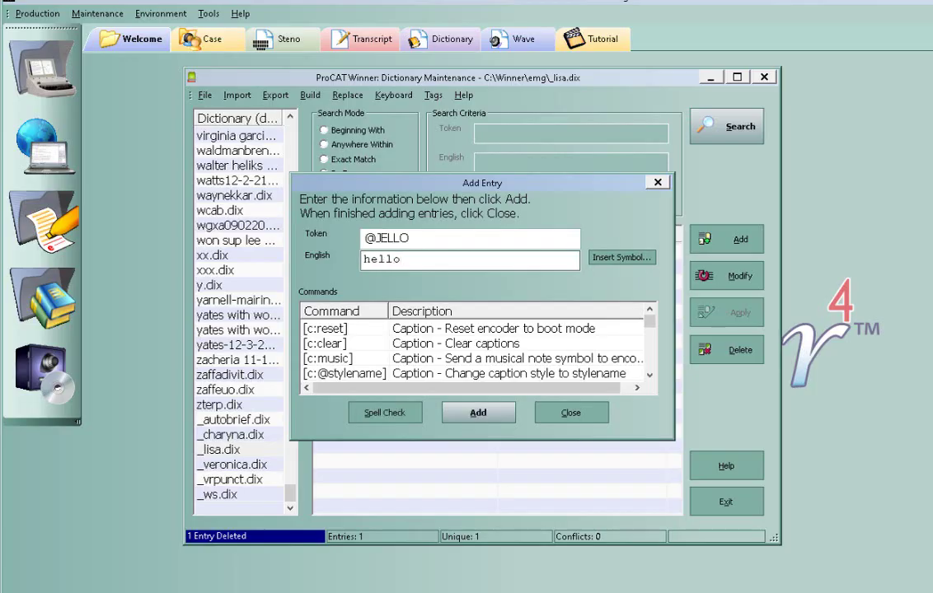
{"action": "left_click", "coordinate": [483, 415]}
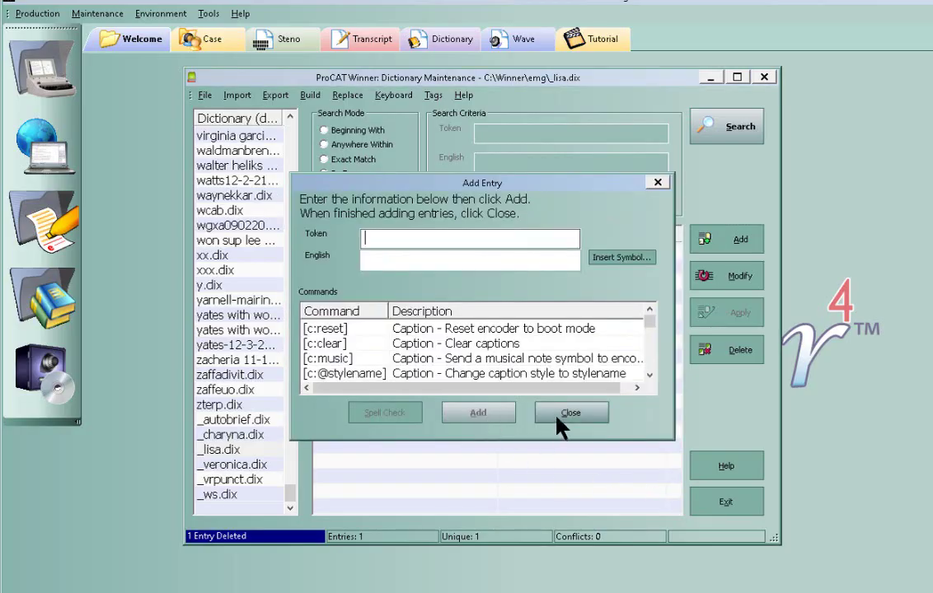
{"action": "left_click", "coordinate": [567, 416]}
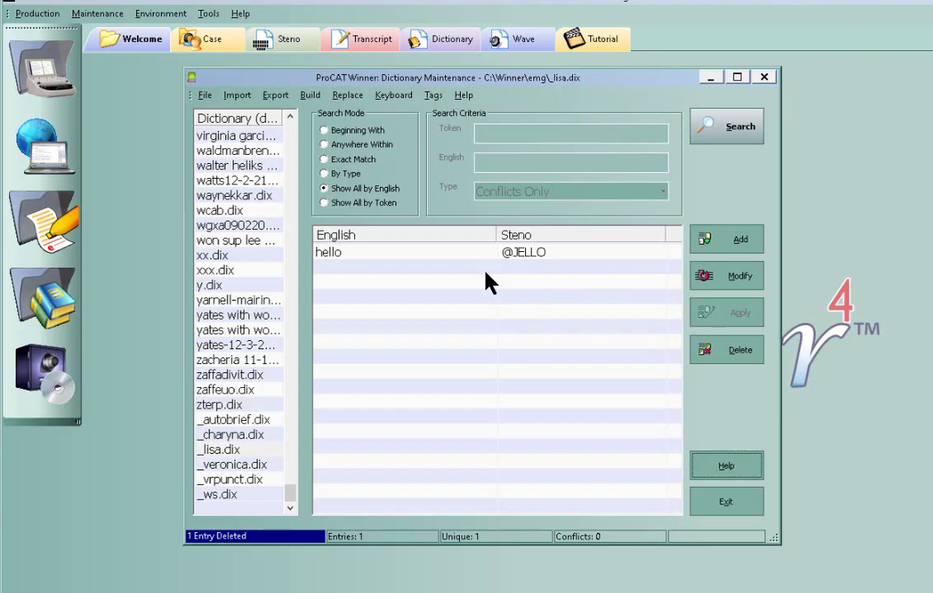
{"action": "left_click", "coordinate": [740, 244]}
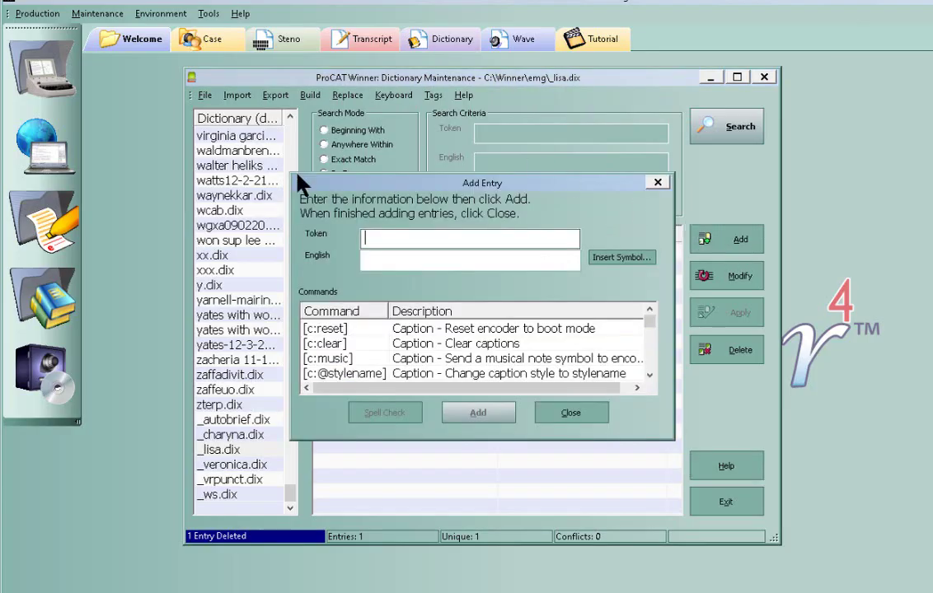
{"action": "left_click", "coordinate": [388, 238]}
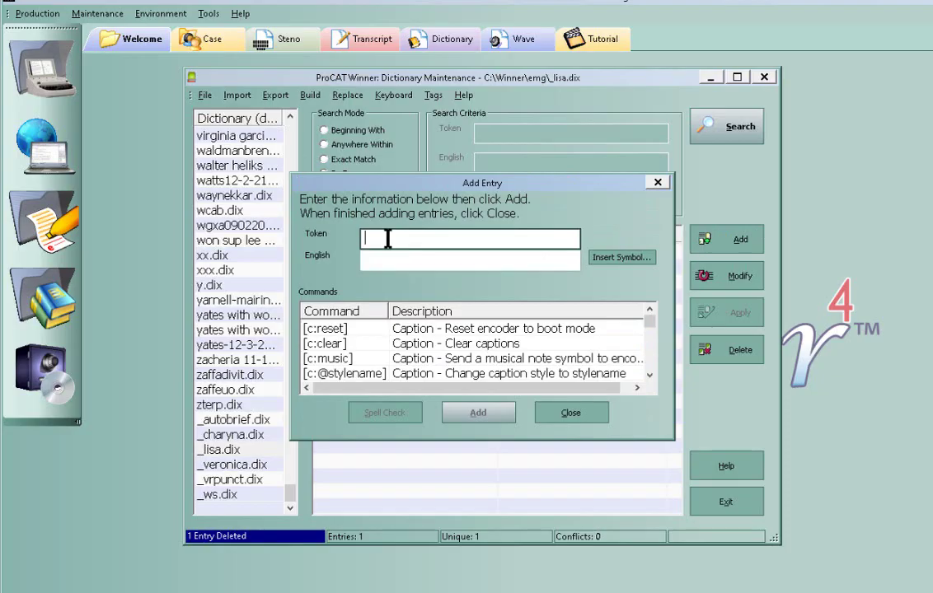
{"action": "type", "text": "@HELLO"}
{"action": "key", "text": "Tab"}
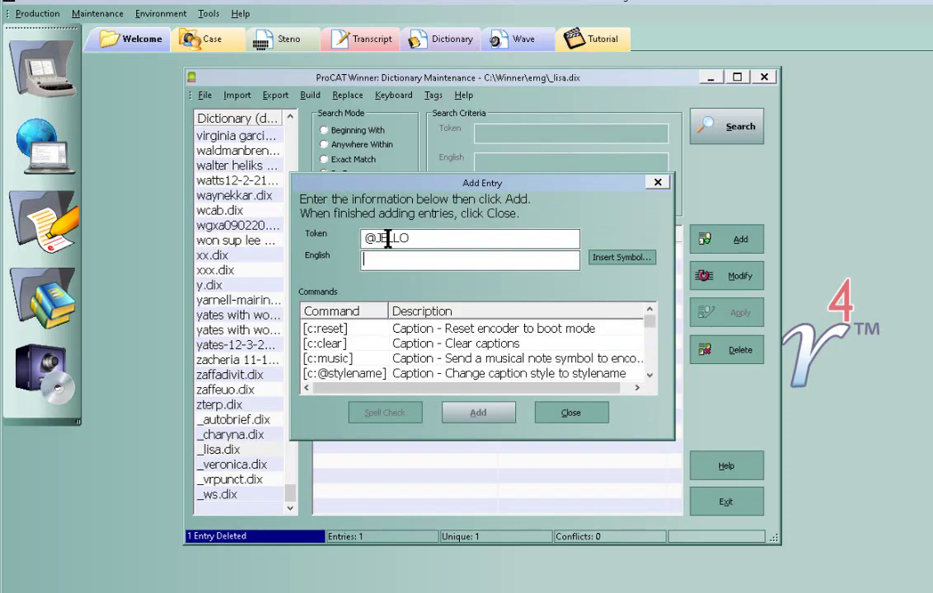
{"action": "type", "text": "hello"}
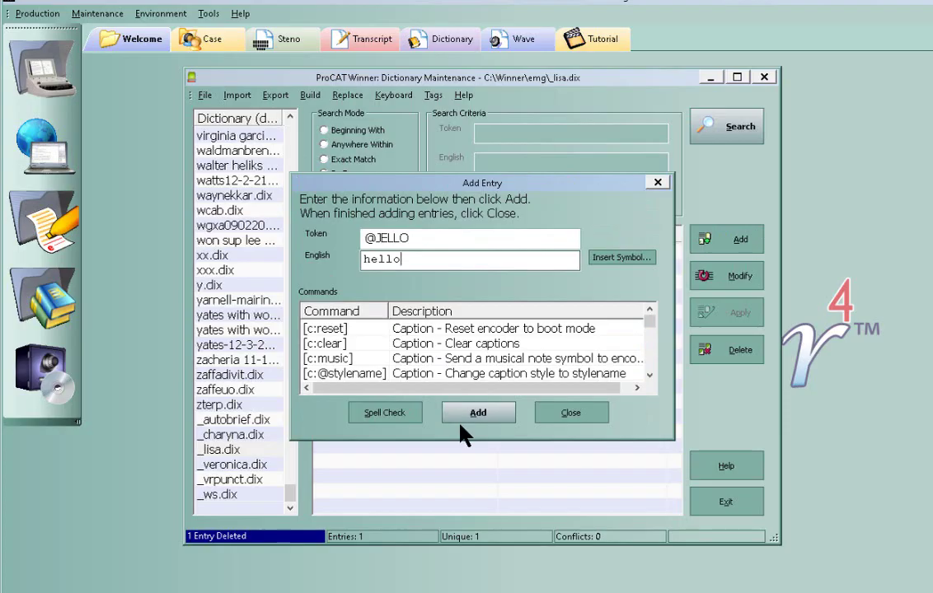
{"action": "left_click", "coordinate": [550, 417]}
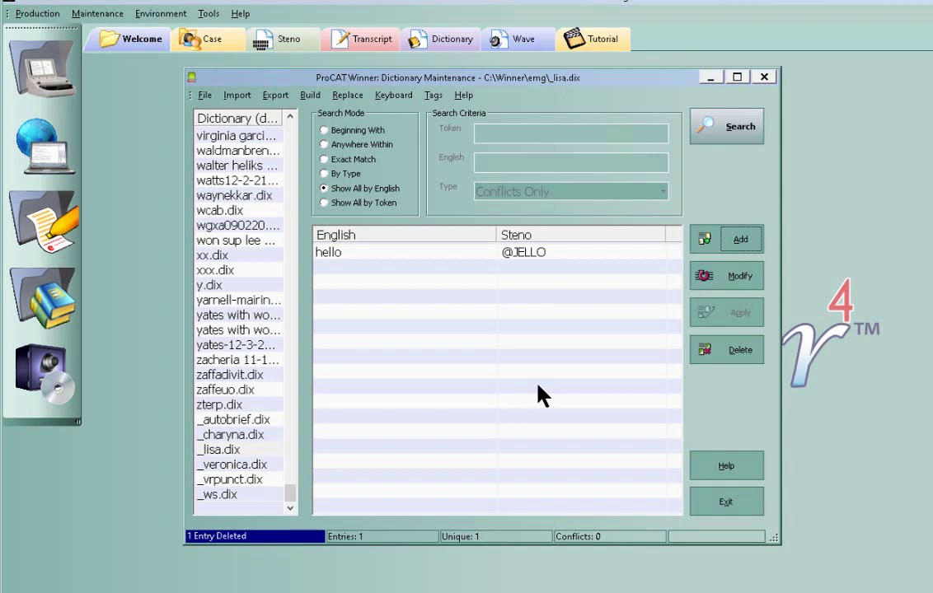
{"action": "left_click", "coordinate": [729, 516]}
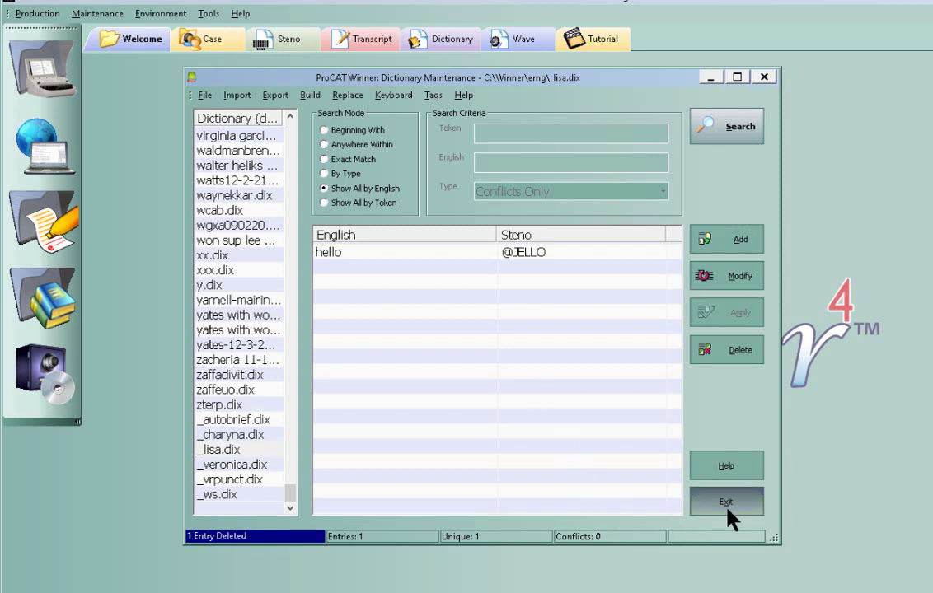
{"action": "left_click", "coordinate": [727, 509]}
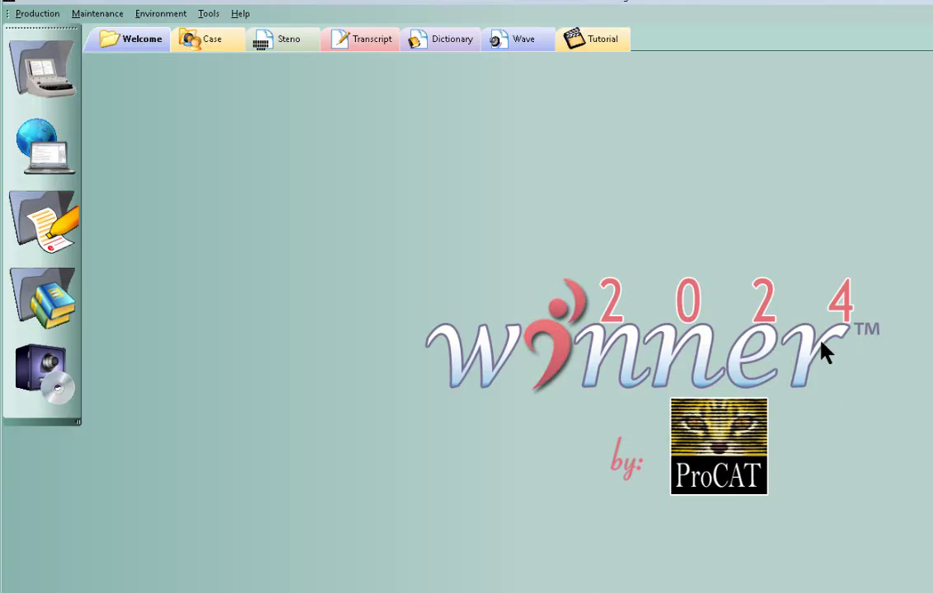
- Through Preferences > Speech > Edit Macros, open the Dragon Vocabulary Editor's Add word or phrase form
{"action": "right_click", "coordinate": [377, 170]}
{"action": "left_click", "coordinate": [425, 212]}
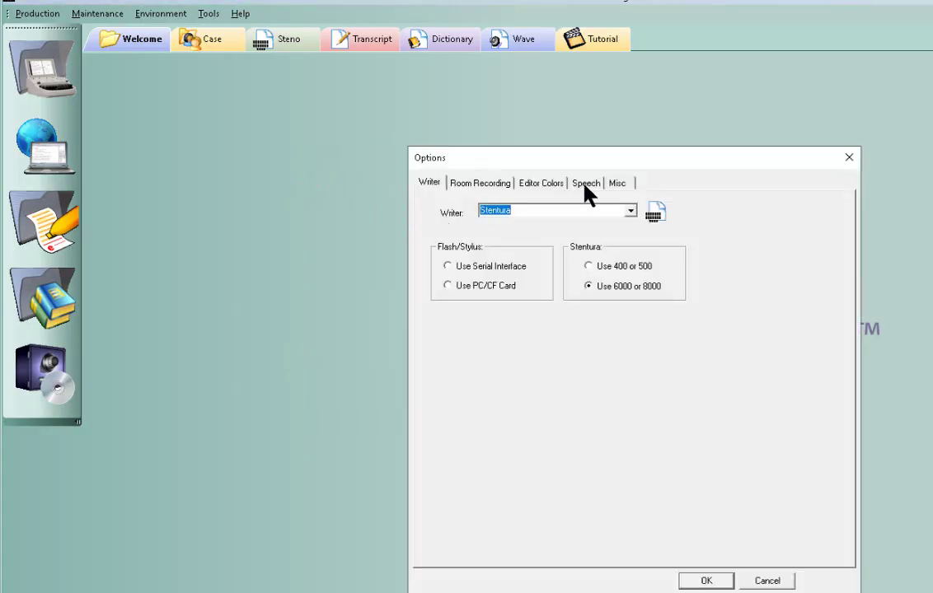
{"action": "left_click", "coordinate": [586, 187]}
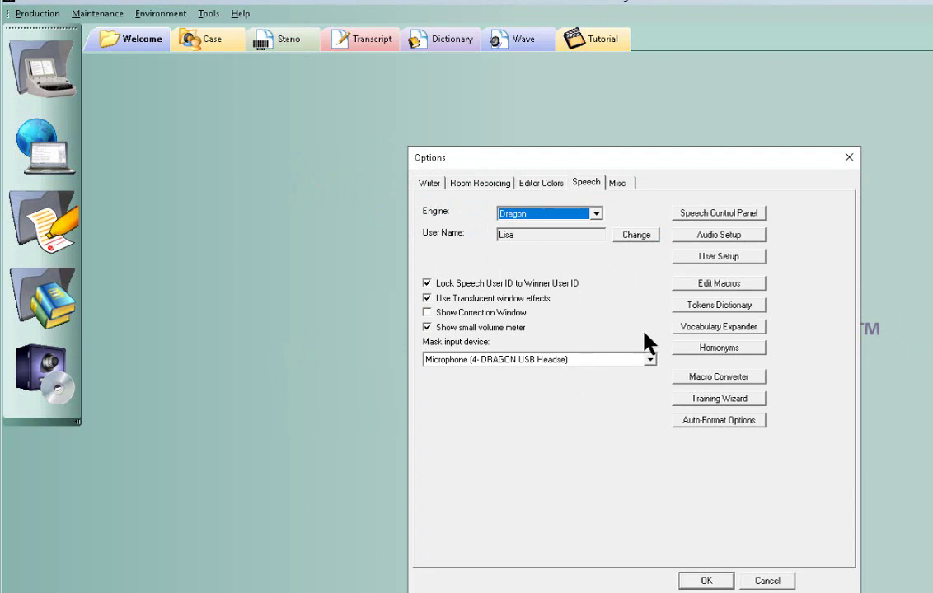
{"action": "left_click", "coordinate": [719, 284]}
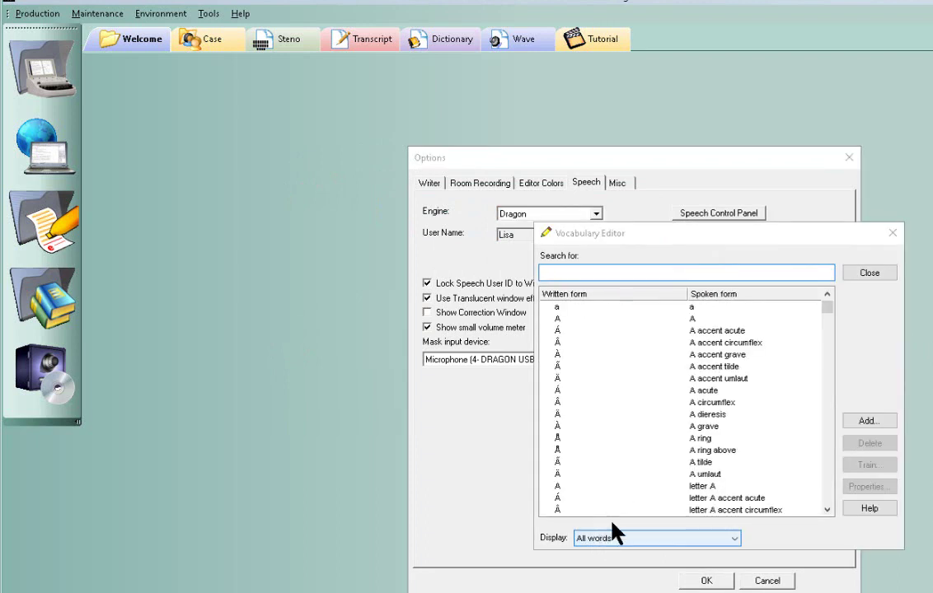
{"action": "left_click", "coordinate": [867, 421]}
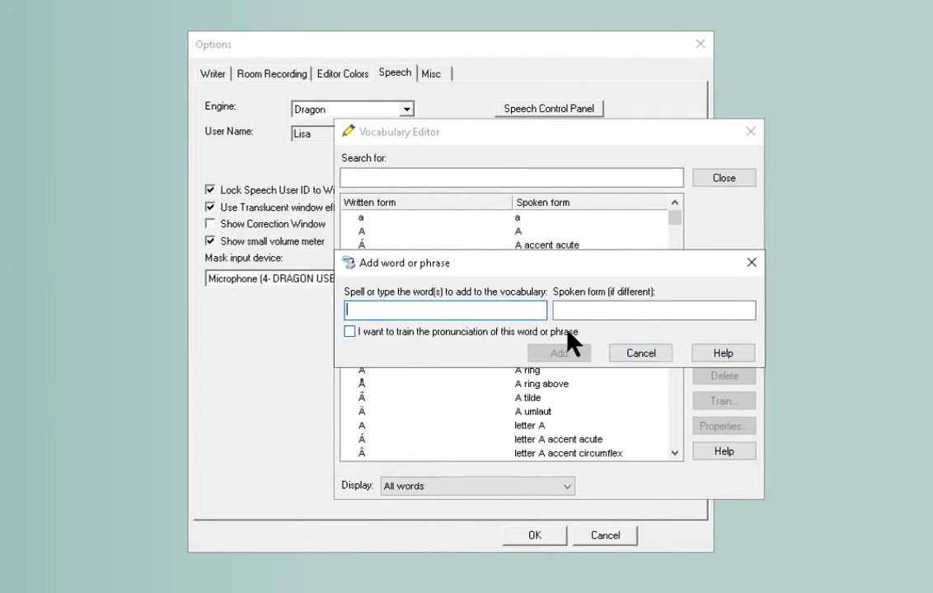
- Add the word qmac to the Dragon vocabulary with pronunciation training enabled
{"action": "type", "text": "qmac"}
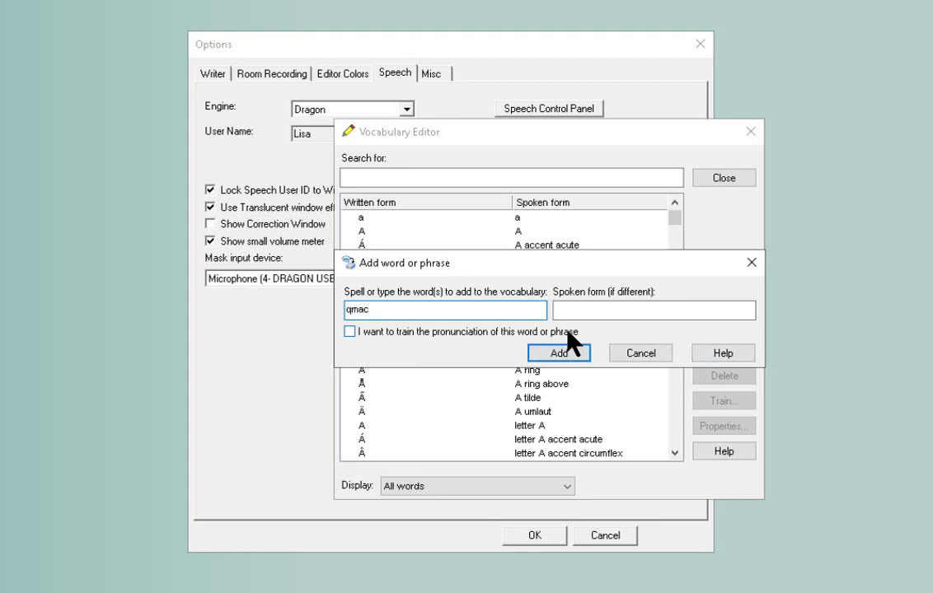
{"action": "key", "text": "Tab"}
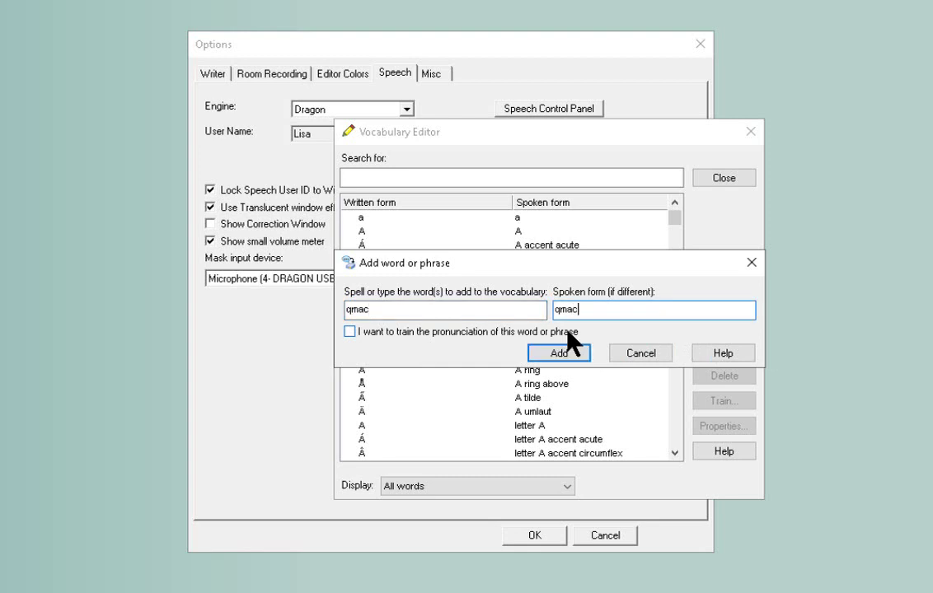
{"action": "left_click", "coordinate": [529, 347]}
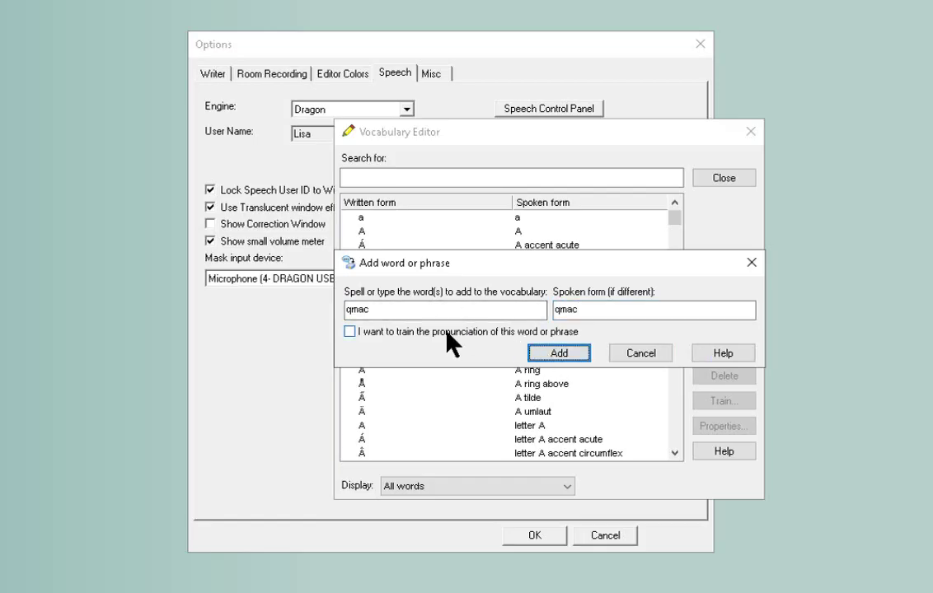
{"action": "left_click", "coordinate": [447, 331]}
{"action": "left_click", "coordinate": [565, 356]}
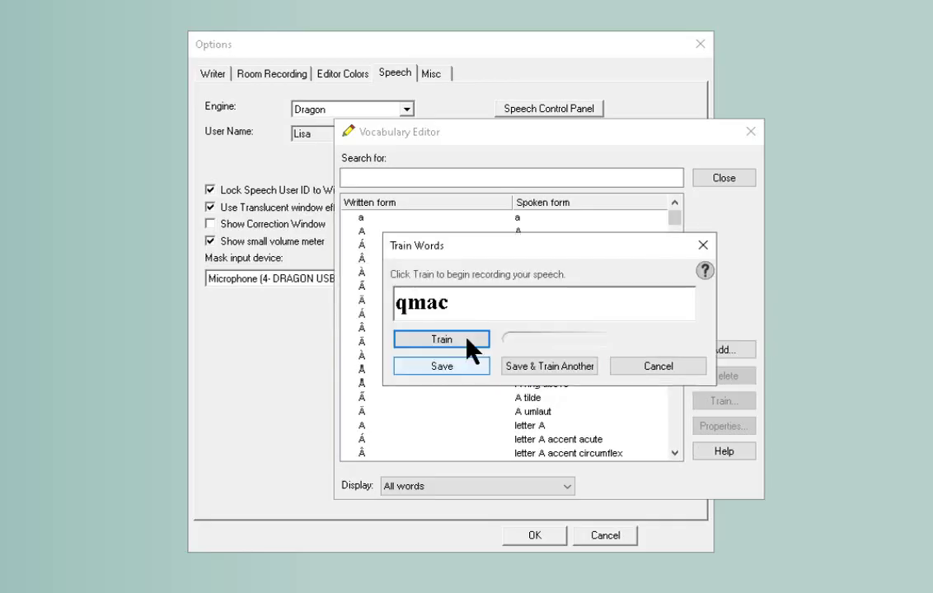
- Record three pronunciation samples of qmac and save the training
{"action": "left_click", "coordinate": [466, 342]}
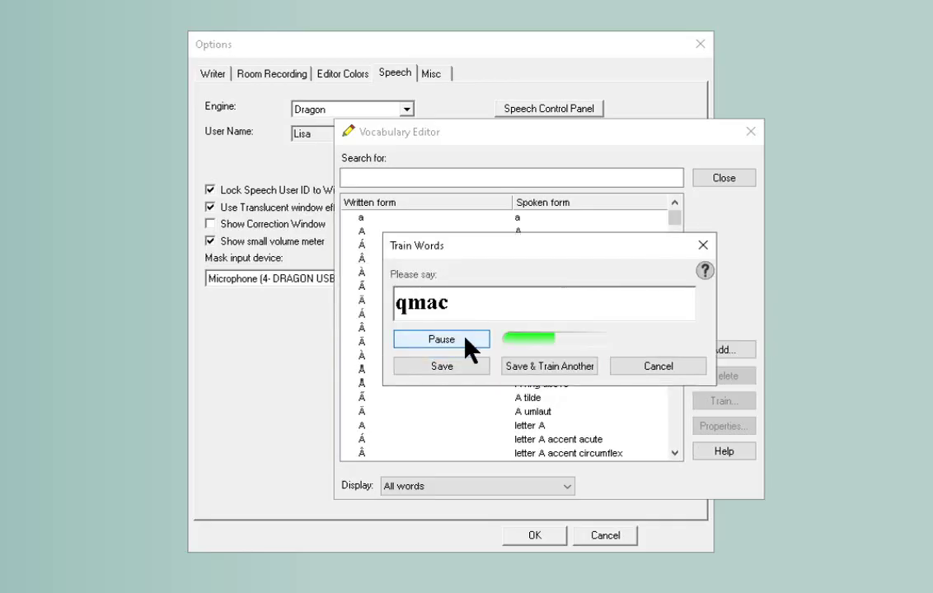
{"action": "left_click", "coordinate": [467, 341]}
{"action": "left_click", "coordinate": [465, 340]}
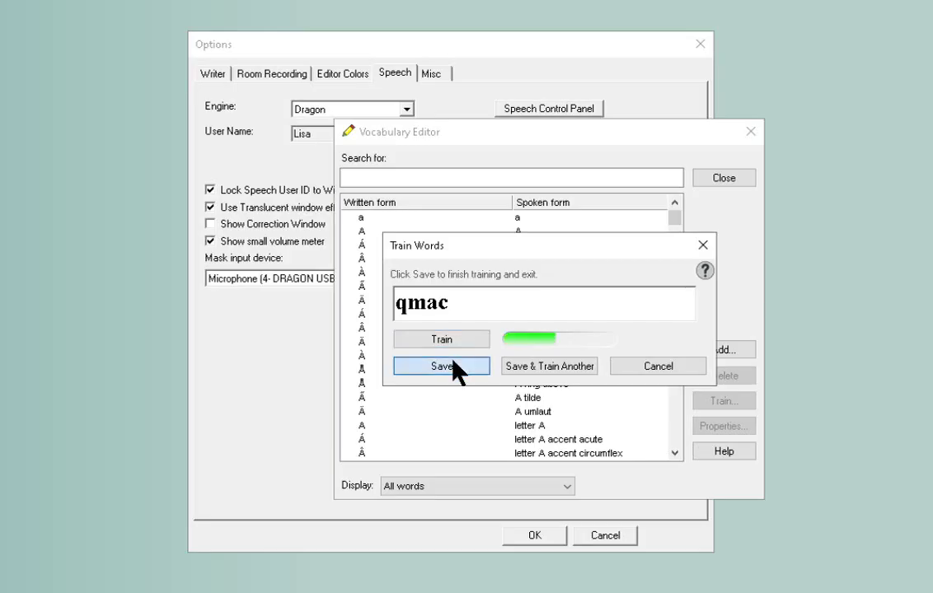
{"action": "left_click", "coordinate": [456, 369]}
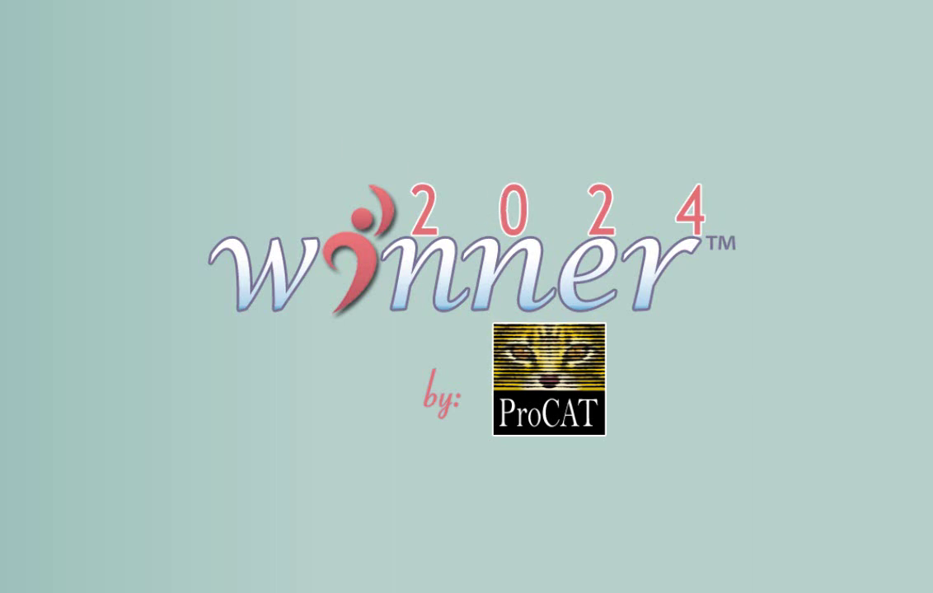
- From the Winner icon's Preferences > Speech > Edit Macros, open a blank Add word or phrase dialog
{"action": "right_click", "coordinate": [163, 35]}
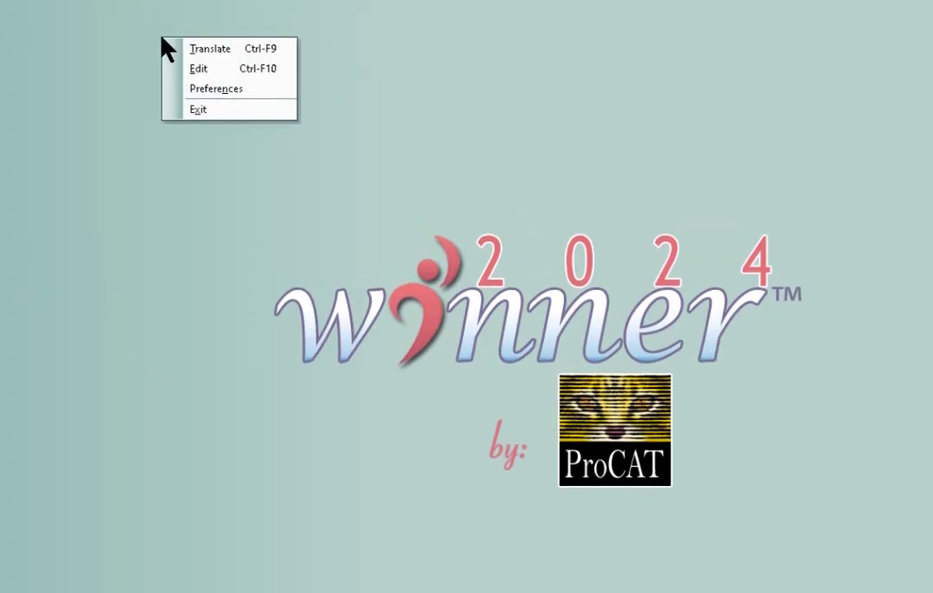
{"action": "left_click", "coordinate": [230, 115]}
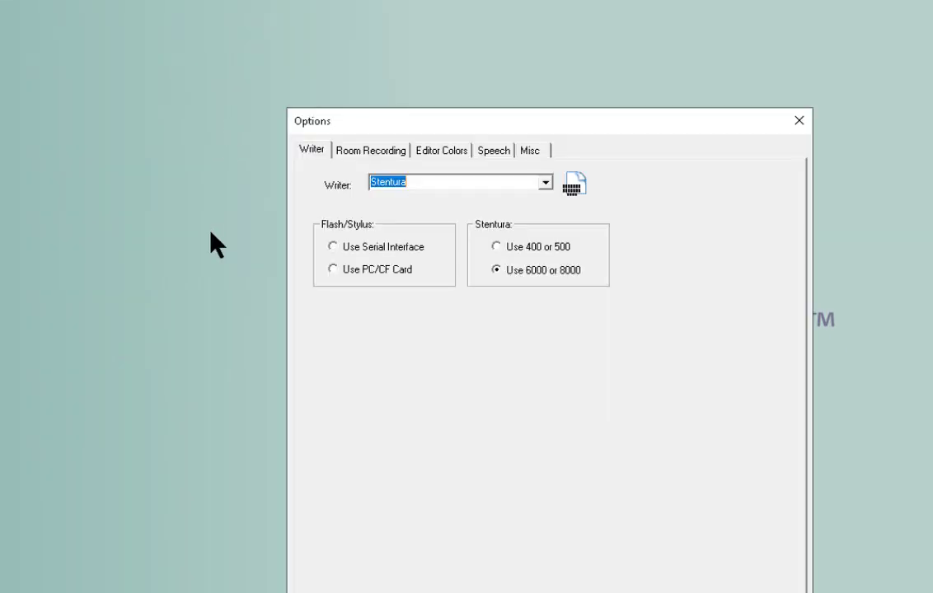
{"action": "left_click", "coordinate": [485, 150]}
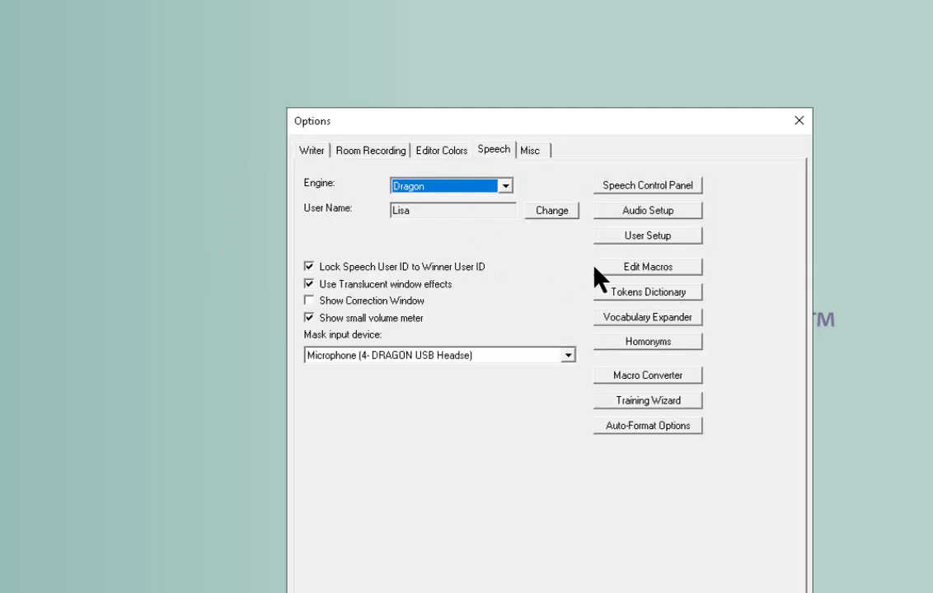
{"action": "left_click", "coordinate": [630, 267]}
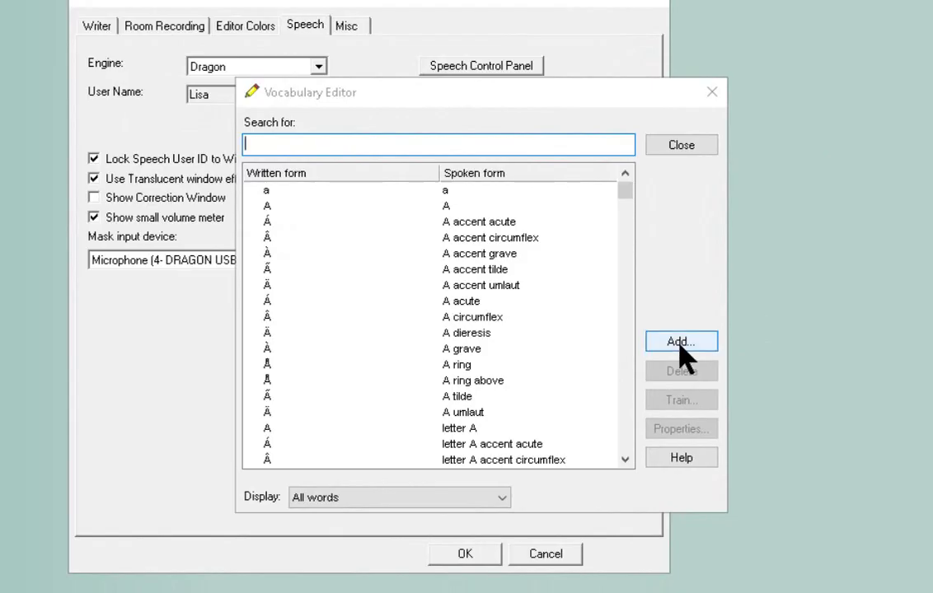
{"action": "left_click", "coordinate": [681, 342]}
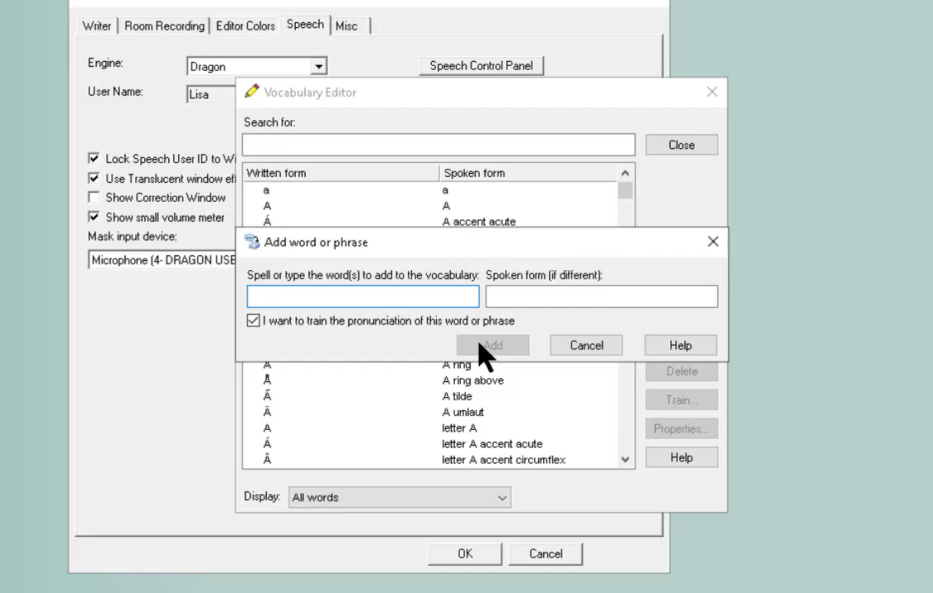
- Enter qmac as the new word and add it to the Dragon vocabulary
{"action": "type", "text": "G"}
{"action": "key", "text": "BackSpace"}
{"action": "type", "text": "q"}
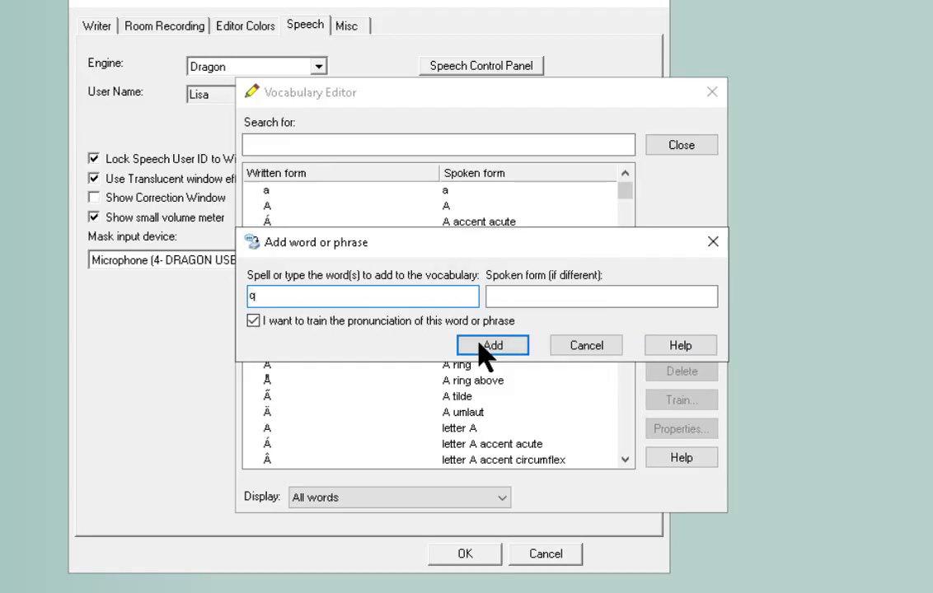
{"action": "type", "text": "mac"}
{"action": "key", "text": "Tab"}
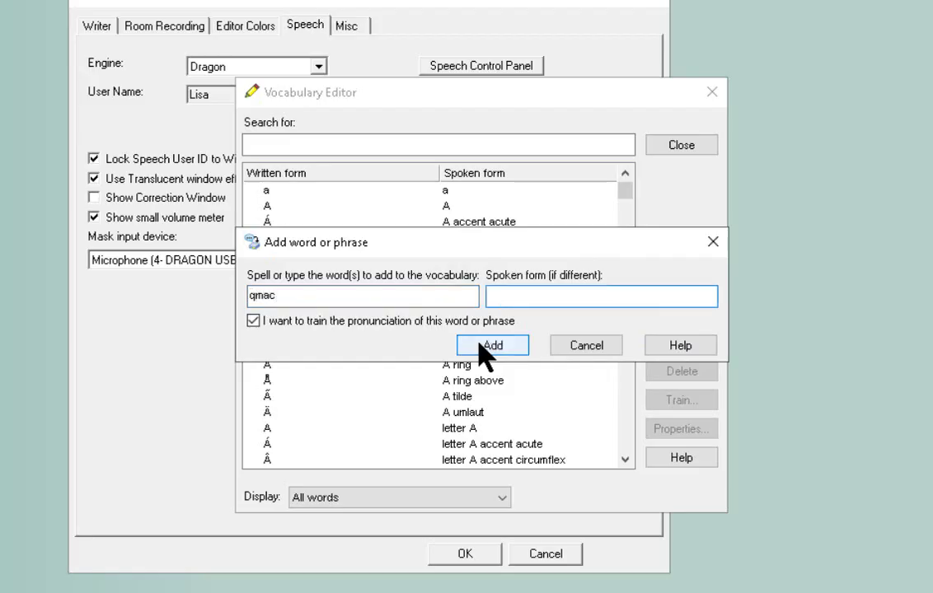
{"action": "type", "text": "qmac"}
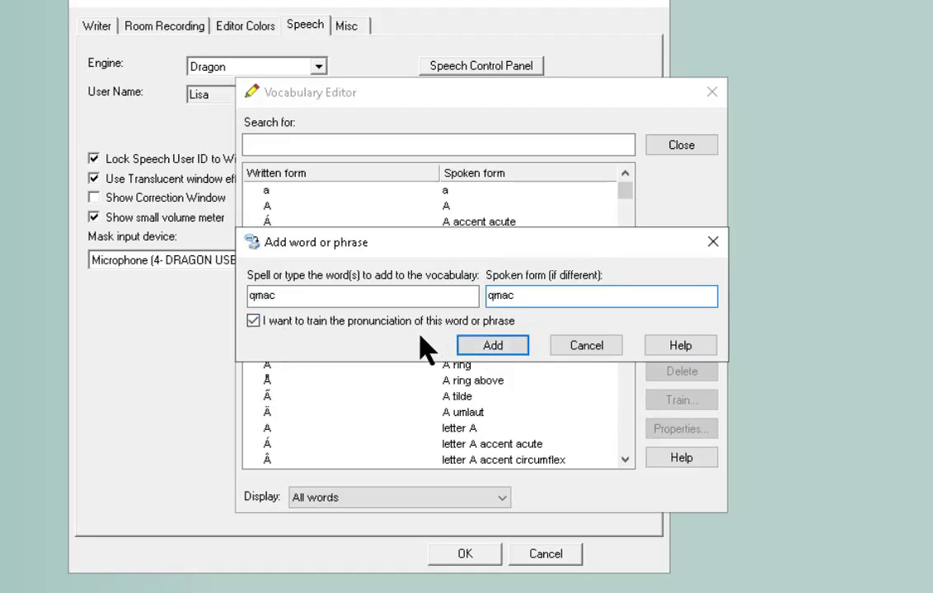
{"action": "left_click", "coordinate": [486, 347]}
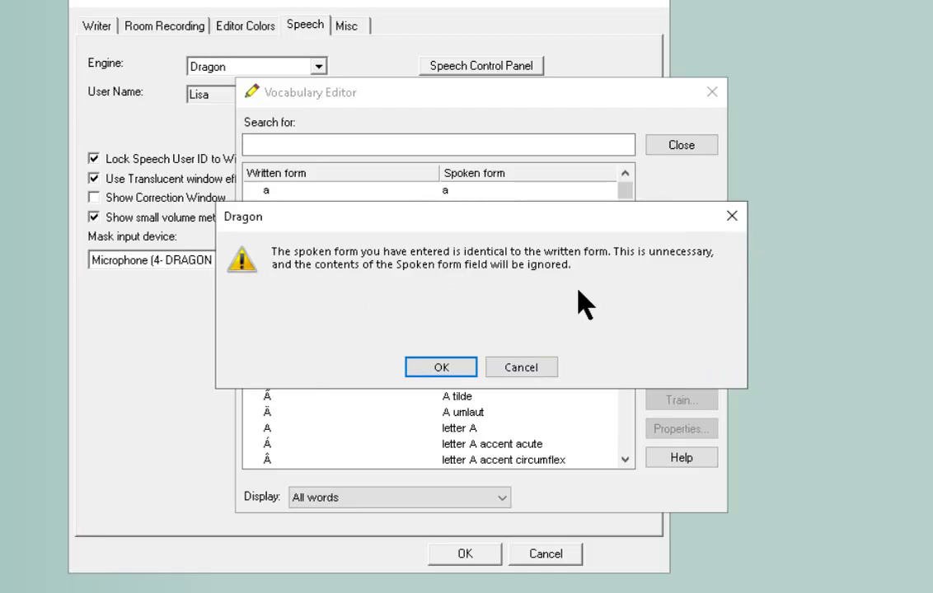
- Accept the spoken-form warning, then train qmac with three recordings and save
{"action": "left_click", "coordinate": [441, 372]}
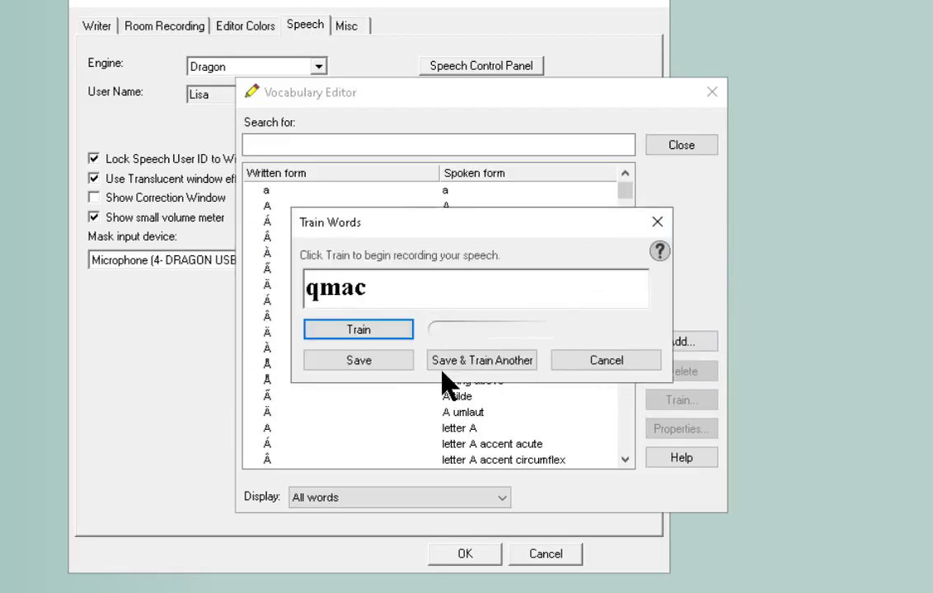
{"action": "left_click", "coordinate": [349, 328]}
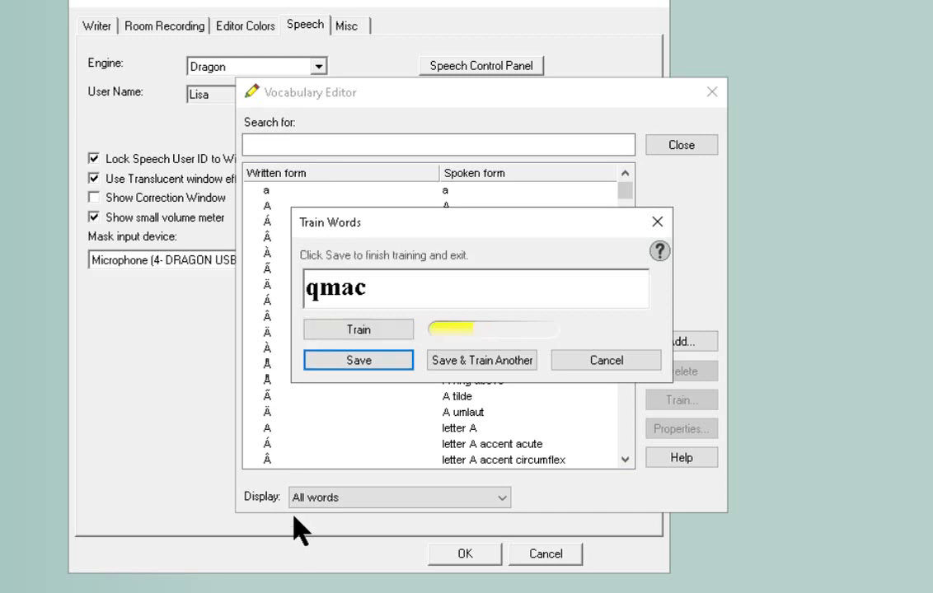
{"action": "left_click", "coordinate": [363, 329]}
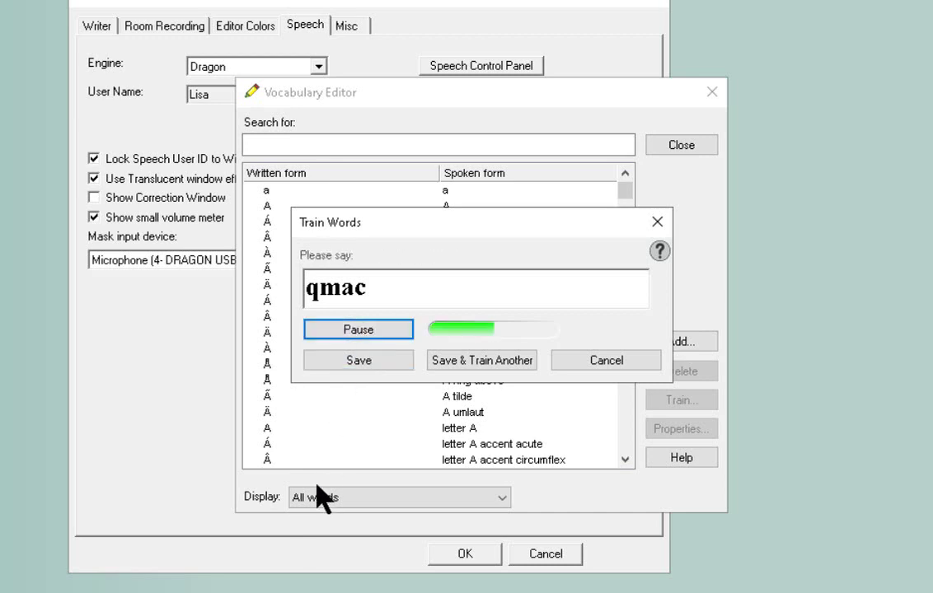
{"action": "left_click", "coordinate": [334, 329]}
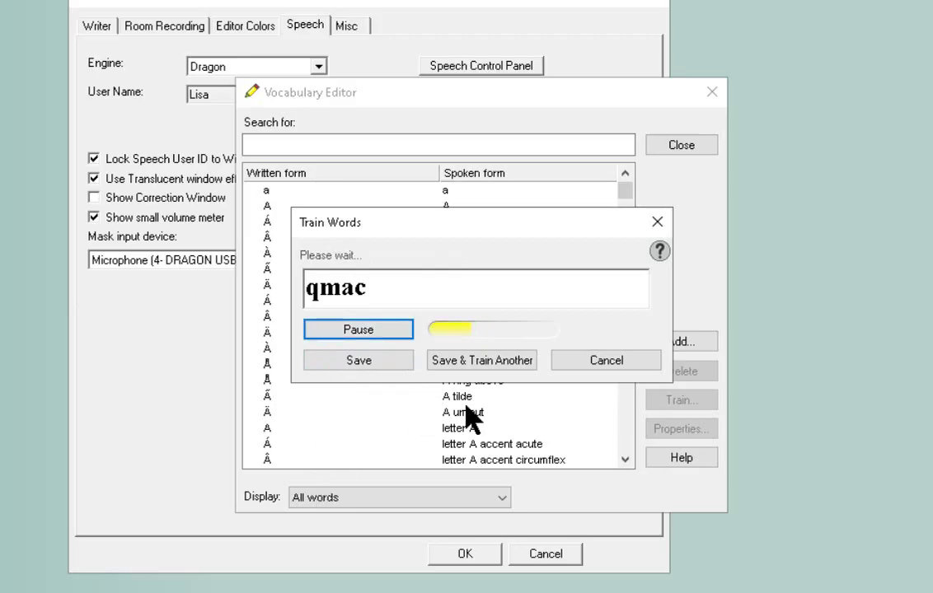
{"action": "left_click", "coordinate": [358, 360]}
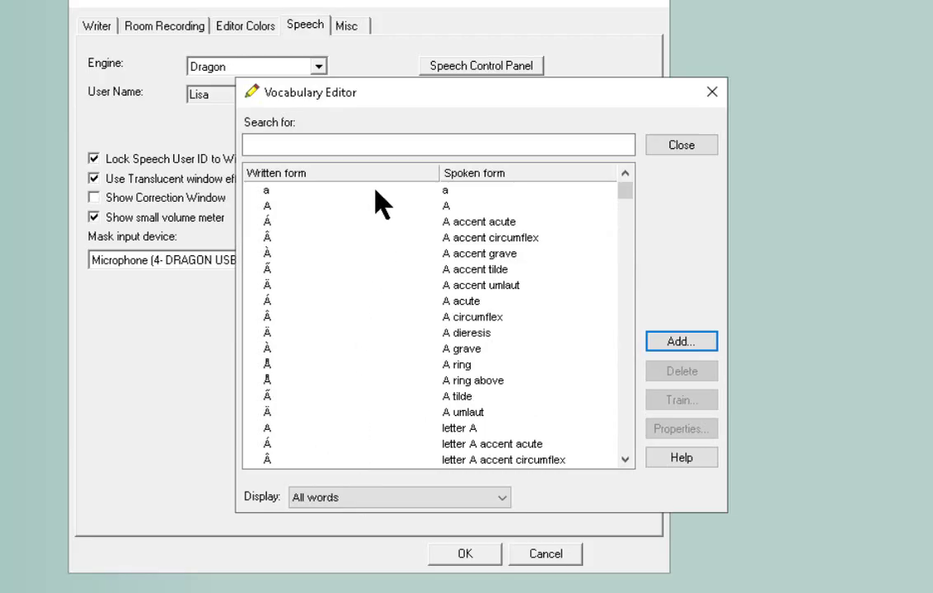
- Add the word spee01 with spoken form 'spee one'
{"action": "left_click", "coordinate": [674, 338]}
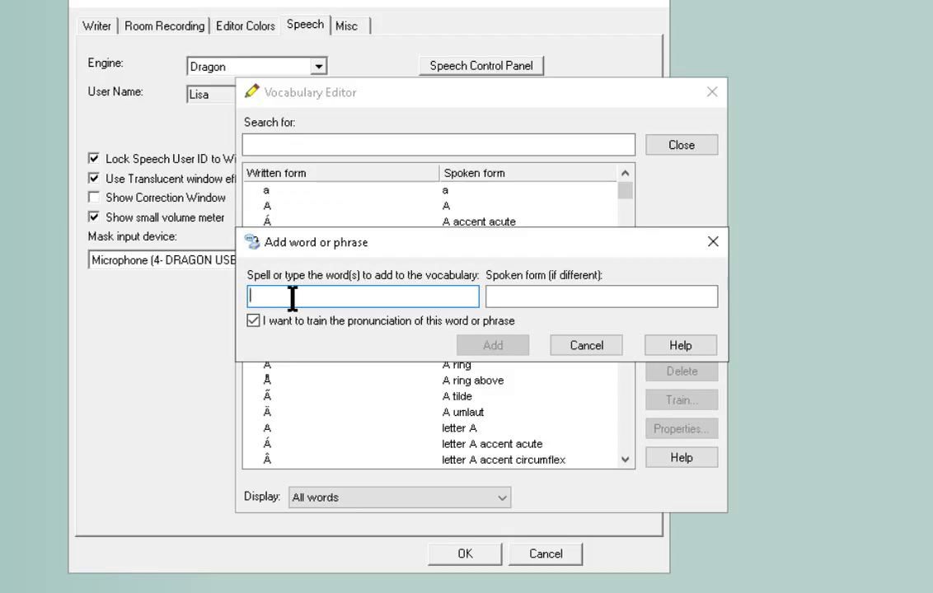
{"action": "type", "text": "spee01"}
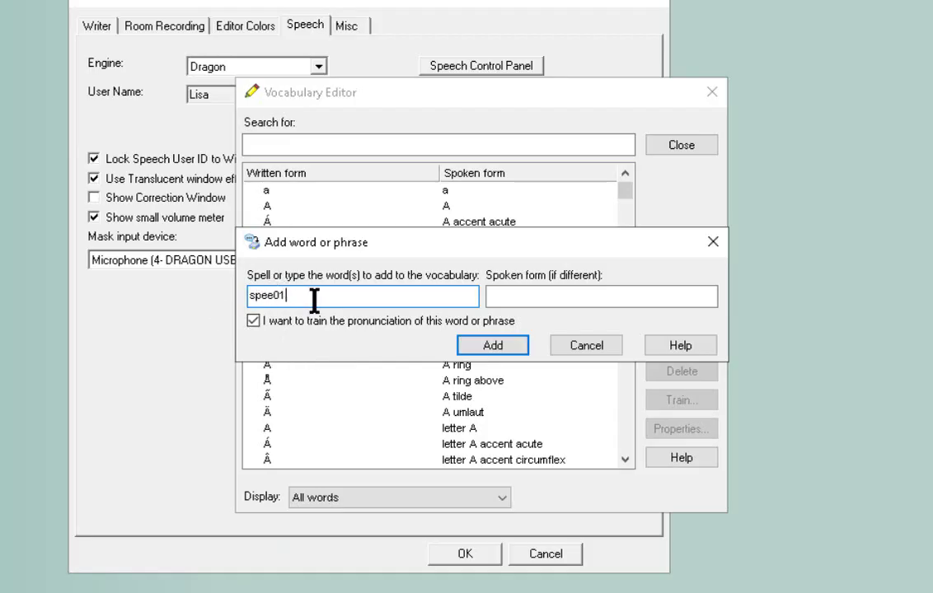
{"action": "key", "text": "Tab"}
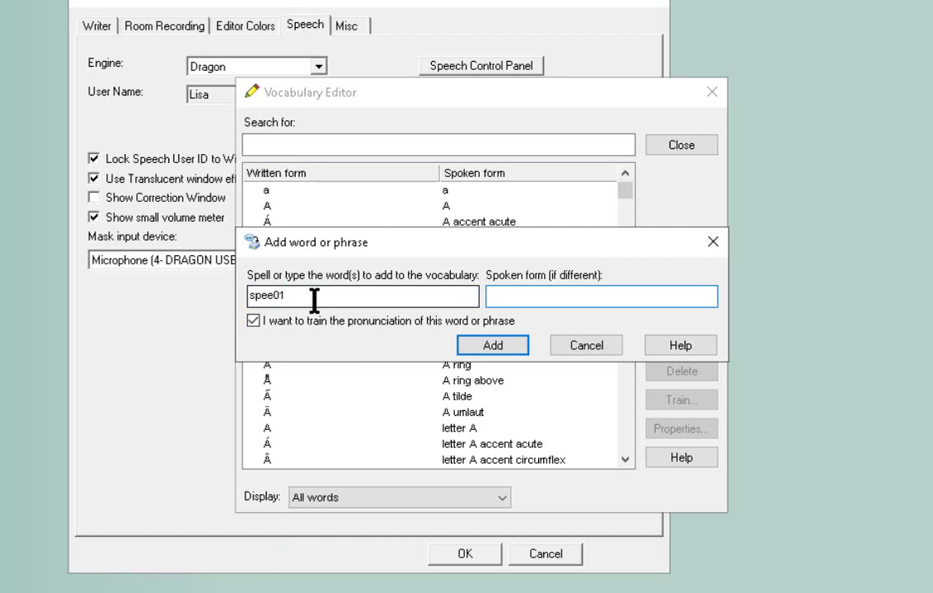
{"action": "type", "text": "spee one"}
{"action": "left_click", "coordinate": [492, 347]}
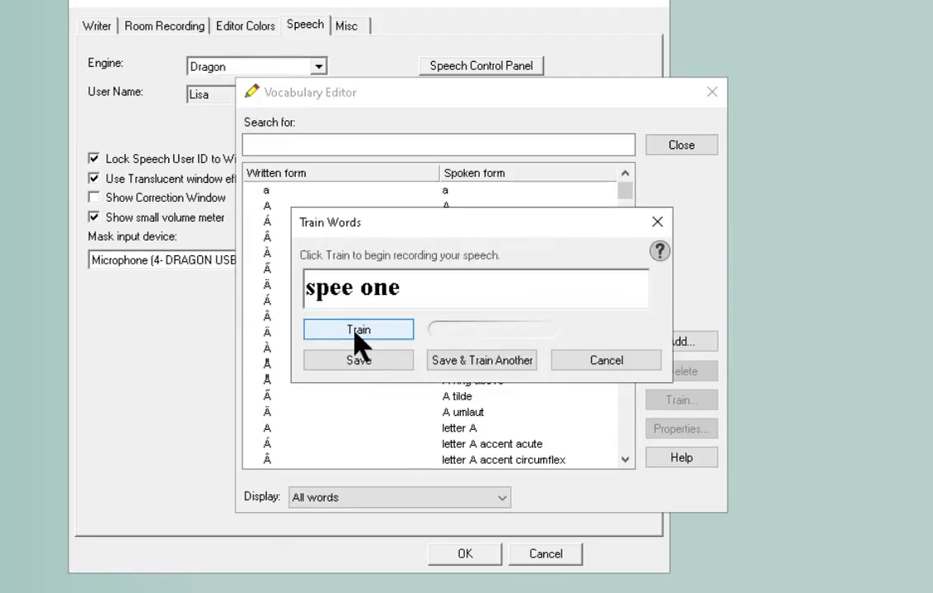
- Train 'spee one' with three recordings, save it, and close the Vocabulary Editor
{"action": "left_click", "coordinate": [360, 344]}
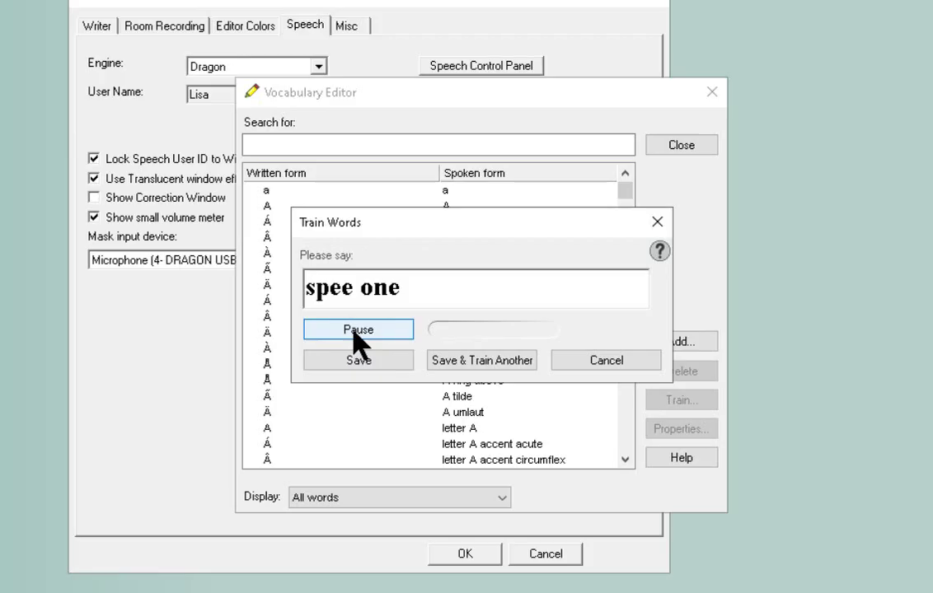
{"action": "left_click", "coordinate": [354, 334]}
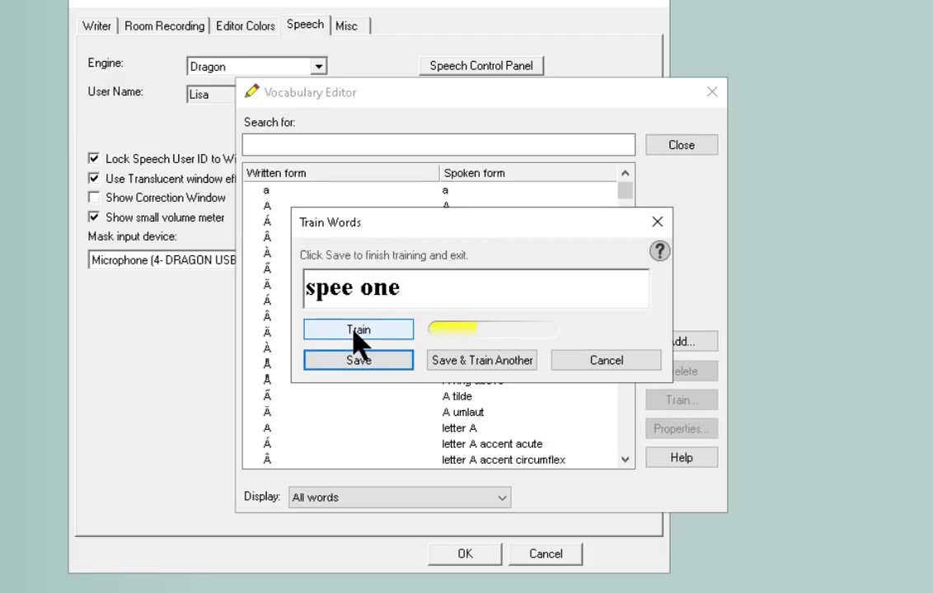
{"action": "left_click", "coordinate": [356, 335]}
{"action": "left_click", "coordinate": [356, 360]}
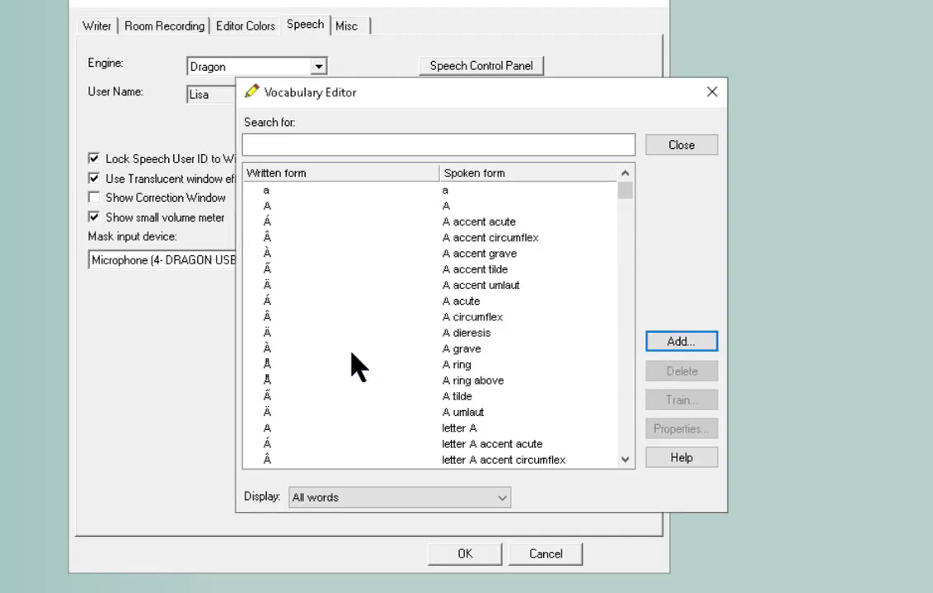
{"action": "left_click", "coordinate": [674, 158]}
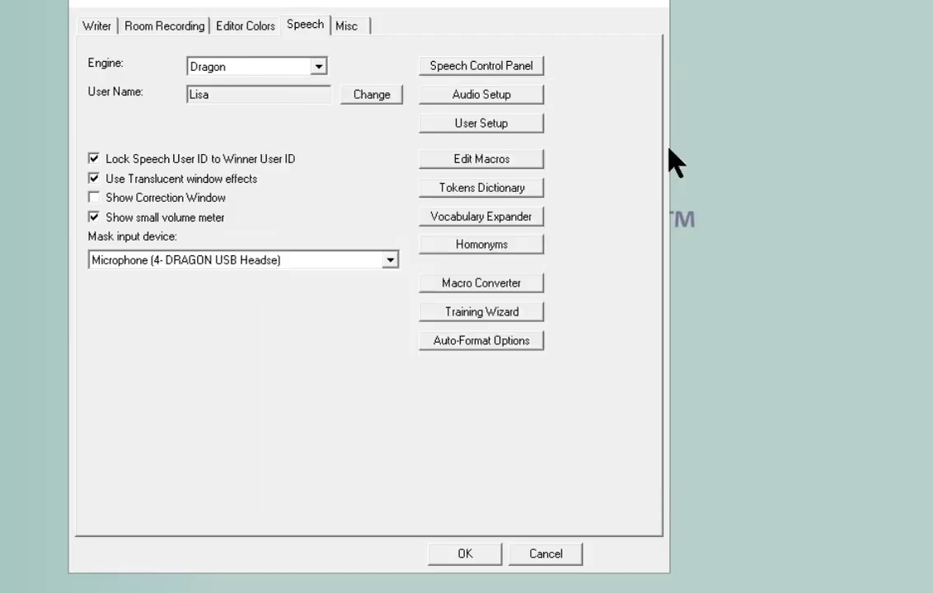
- Close Options, reopen Dictionary Maintenance, and load _lisa.dix from the bottom of the list
{"action": "left_click", "coordinate": [457, 556]}
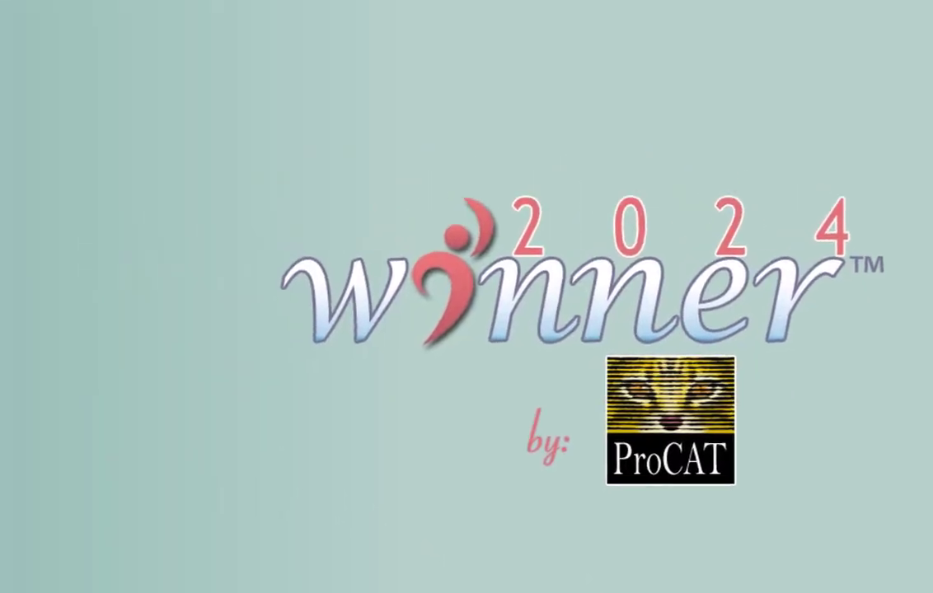
{"action": "left_click", "coordinate": [38, 287]}
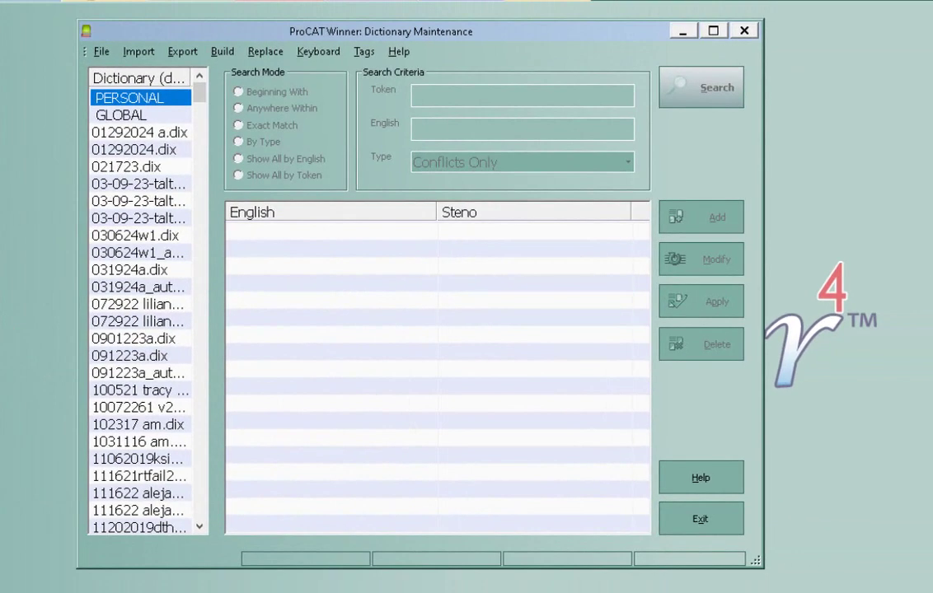
{"action": "left_click_drag", "start_coordinate": [202, 99], "coordinate": [205, 518]}
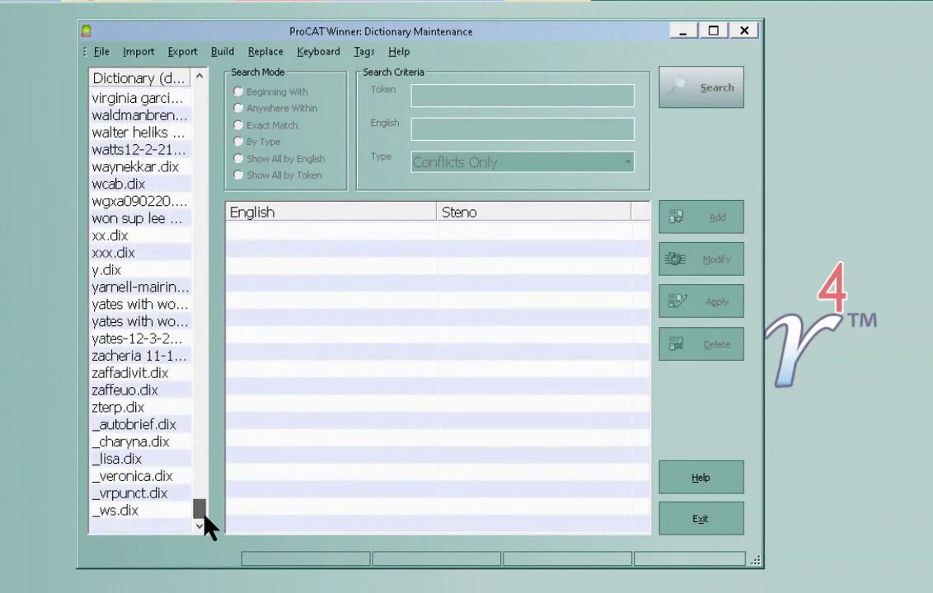
{"action": "left_click", "coordinate": [134, 462]}
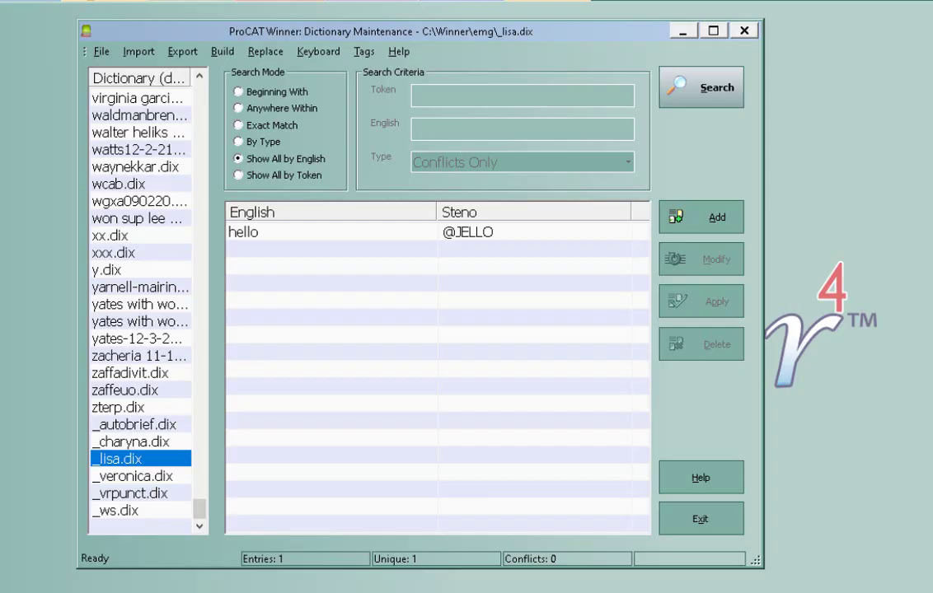
{"action": "left_click", "coordinate": [684, 217]}
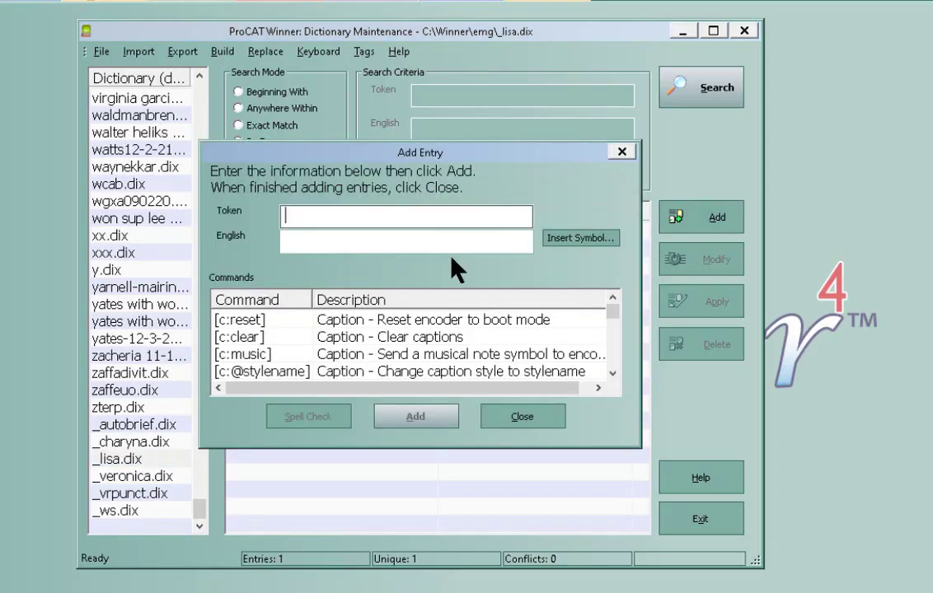
{"action": "type", "text": "@"}
{"action": "type", "text": "QUM"}
{"action": "key", "text": "BackSpace"}
{"action": "key", "text": "BackSpace"}
{"action": "type", "text": "MAC"}
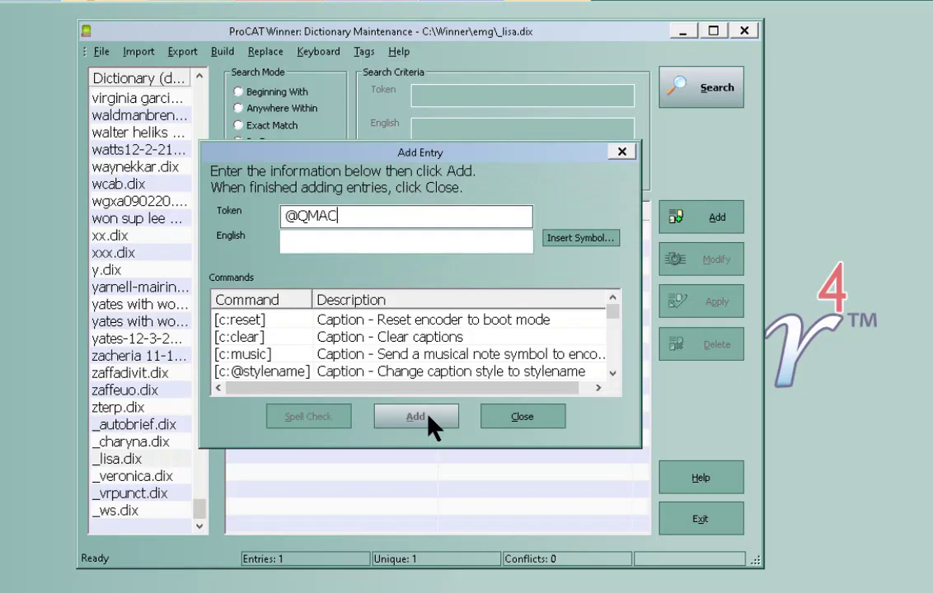
{"action": "key", "text": "Tab"}
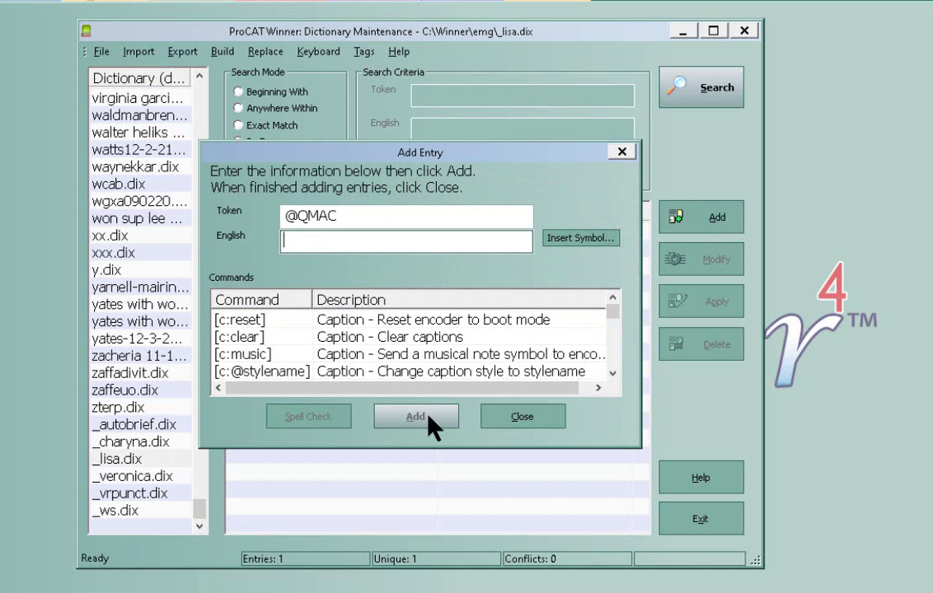
{"action": "type", "text": ">"}
{"action": "key", "text": "BackSpace"}
{"action": "type", "text": "- <>"}
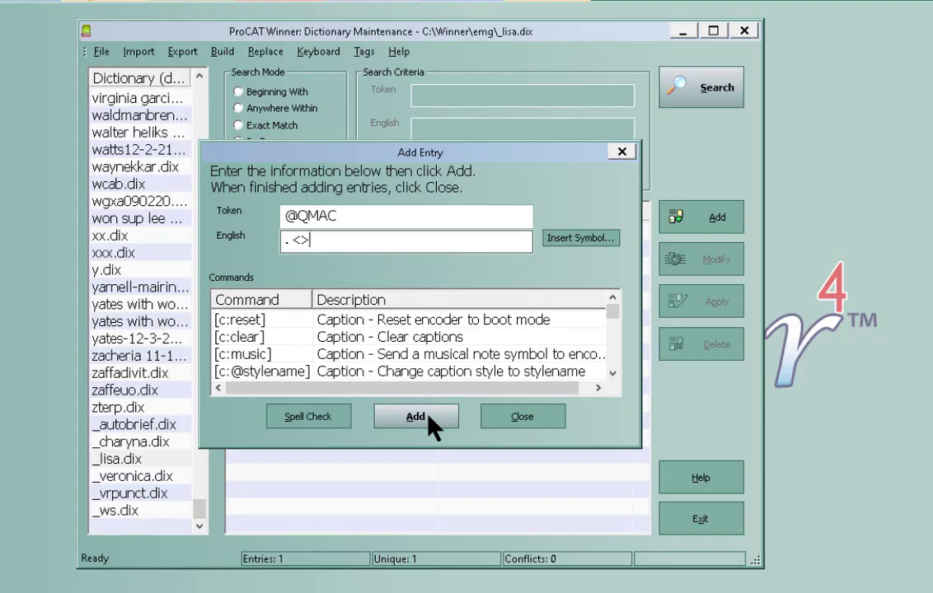
{"action": "type", "text": " [ q"}
{"action": "key", "text": "BackSpace"}
{"action": "type", "text": "Q ] >^"}
{"action": "left_click", "coordinate": [406, 419]}
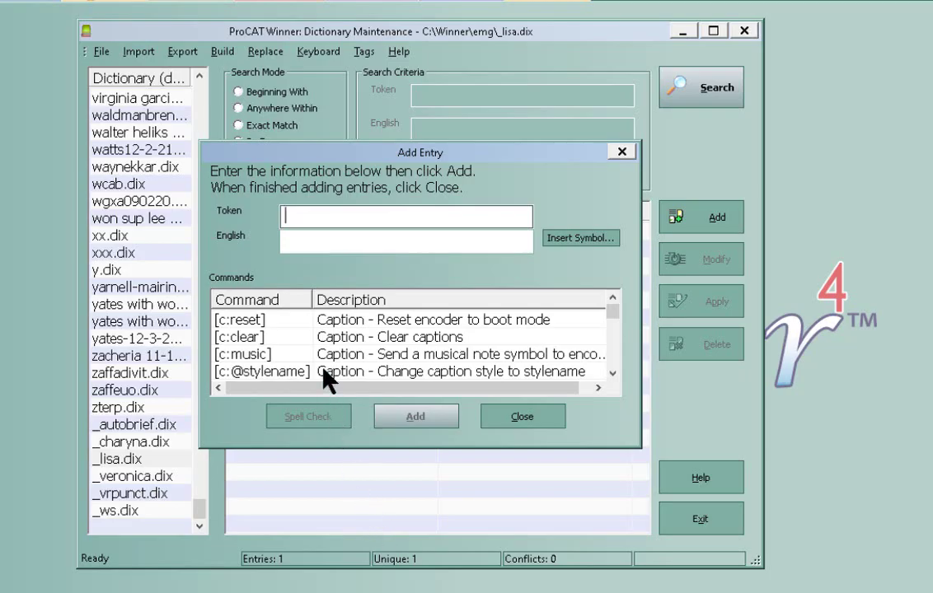
{"action": "type", "text": "@SPEE01"}
{"action": "key", "text": "Tab"}
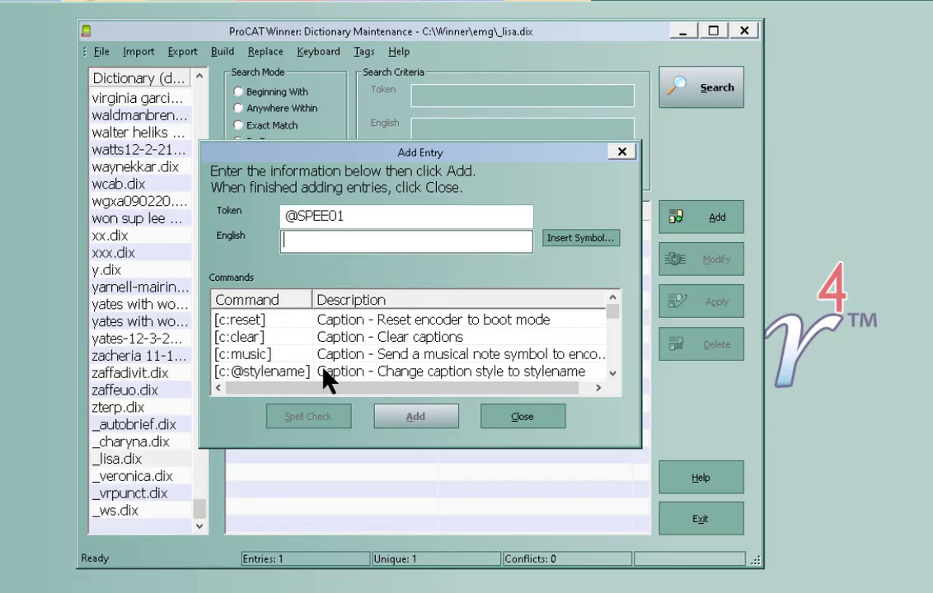
{"action": "type", "text": "> ["}
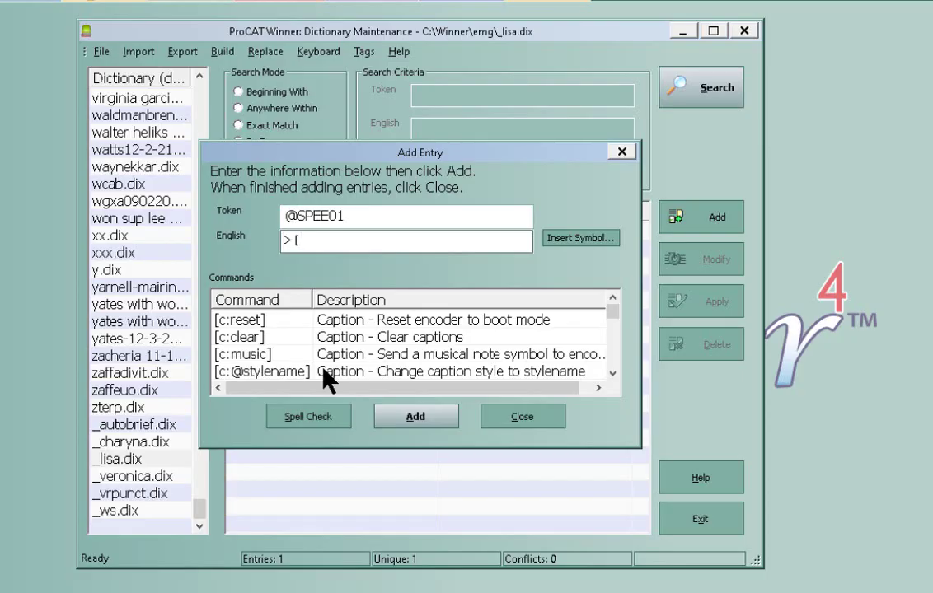
{"action": "type", "text": "P;colloquy"}
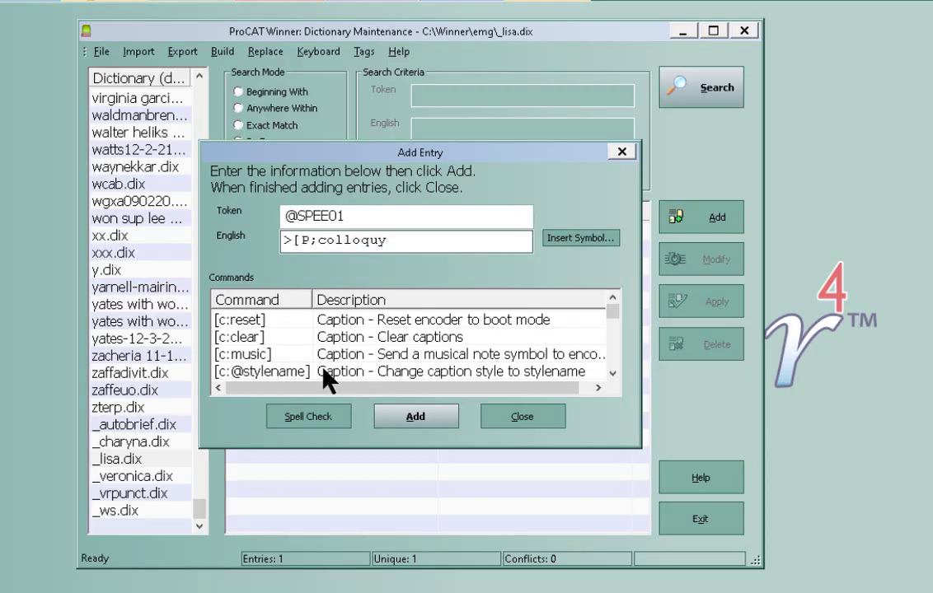
{"action": "type", "text": "]"}
{"action": "key", "text": "Left"}
{"action": "key", "text": "Left"}
{"action": "key", "text": "Left"}
{"action": "key", "text": "Left"}
{"action": "key", "text": "Left"}
{"action": "key", "text": "Left"}
{"action": "key", "text": "Left"}
{"action": "key", "text": "Left"}
{"action": "key", "text": "Left"}
{"action": "key", "text": "Left"}
{"action": "key", "text": "Delete"}
{"action": "type", "text": ":"}
{"action": "key", "text": "End"}
{"action": "key", "text": "Home"}
{"action": "key", "text": "Delete"}
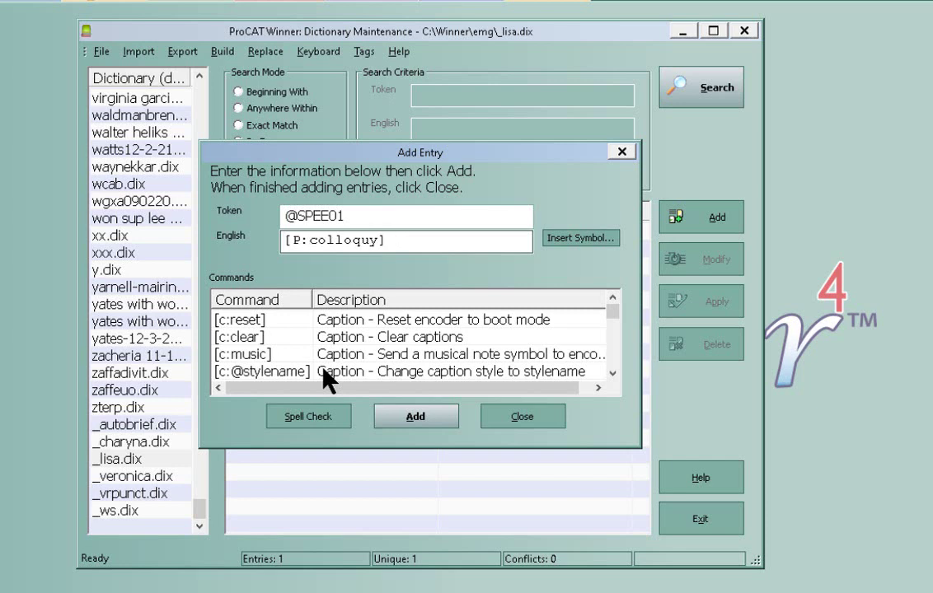
{"action": "type", "text": "."}
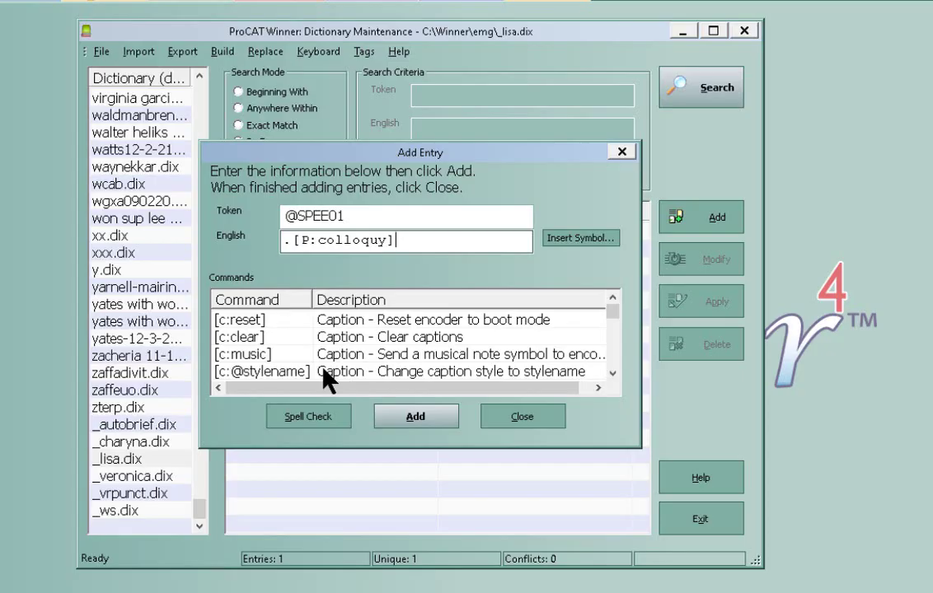
{"action": "type", "text": "<"}
{"action": "type", "text": ">>@speaker"}
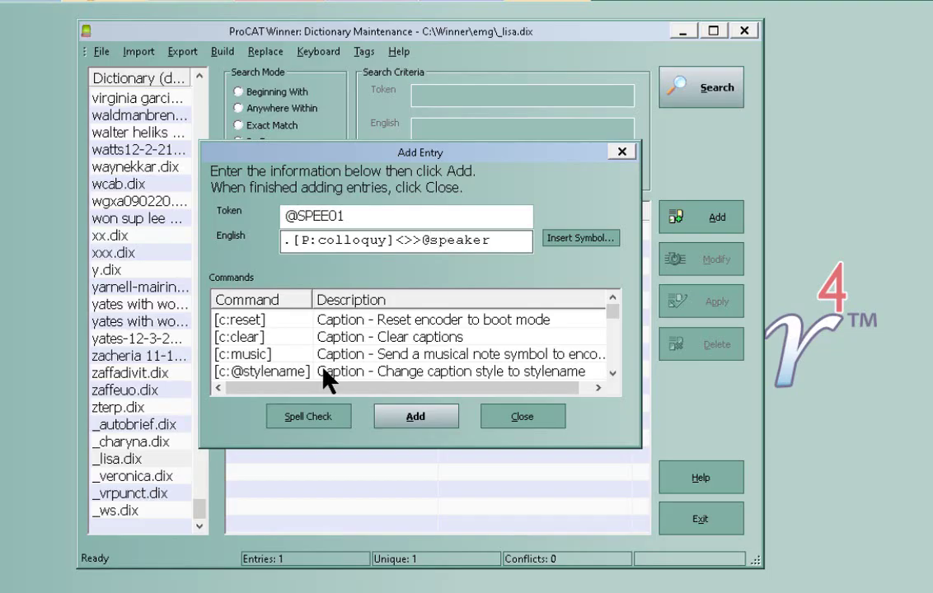
{"action": "type", "text": "01:^"}
{"action": "left_click", "coordinate": [419, 423]}
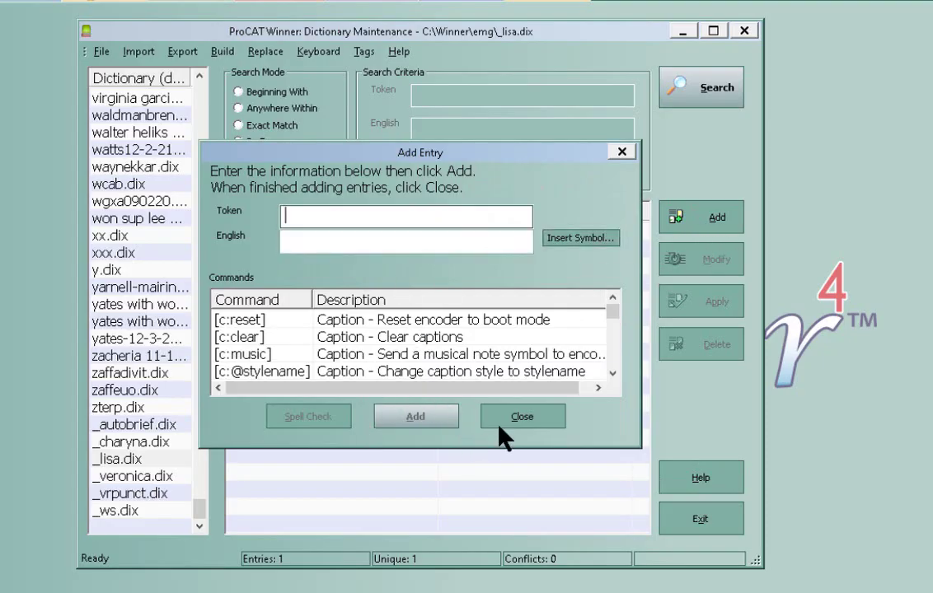
{"action": "left_click", "coordinate": [519, 420]}
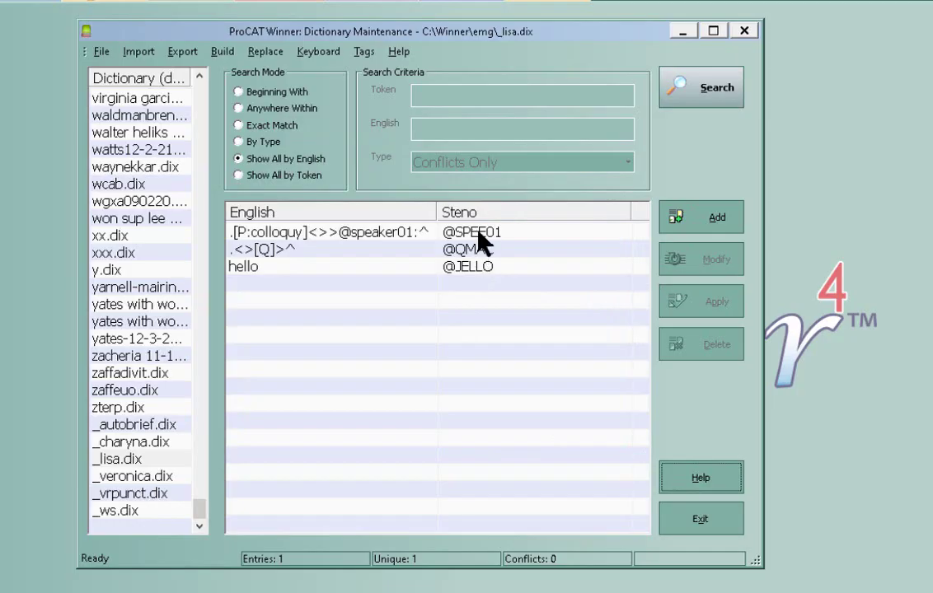
{"action": "left_click", "coordinate": [482, 235]}
{"action": "left_click", "coordinate": [481, 251]}
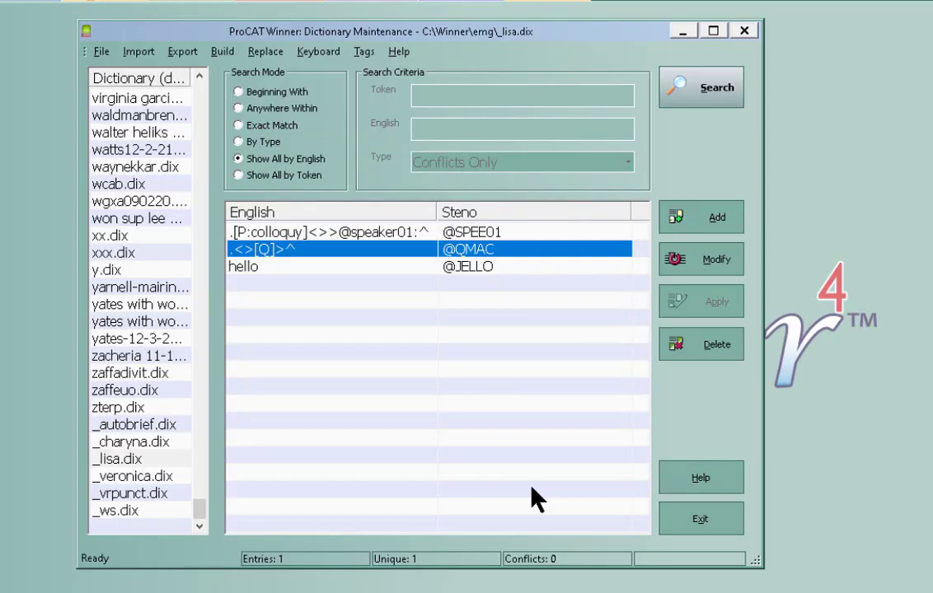
- Exit dictionary maintenance and connect a new realtime transcript with _LISA.DIX and _VRPUNCT.DIX
{"action": "left_click", "coordinate": [692, 516]}
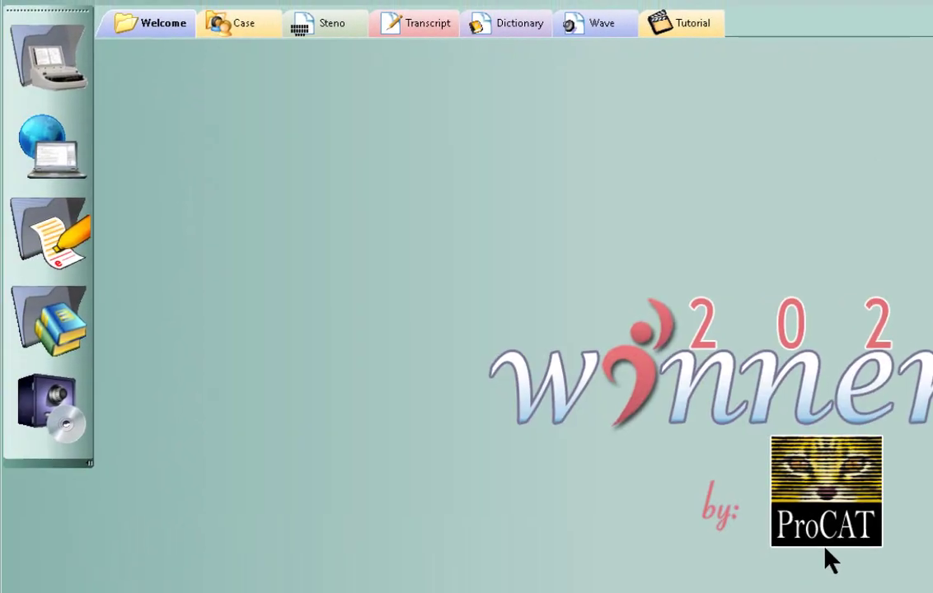
{"action": "left_click", "coordinate": [51, 165]}
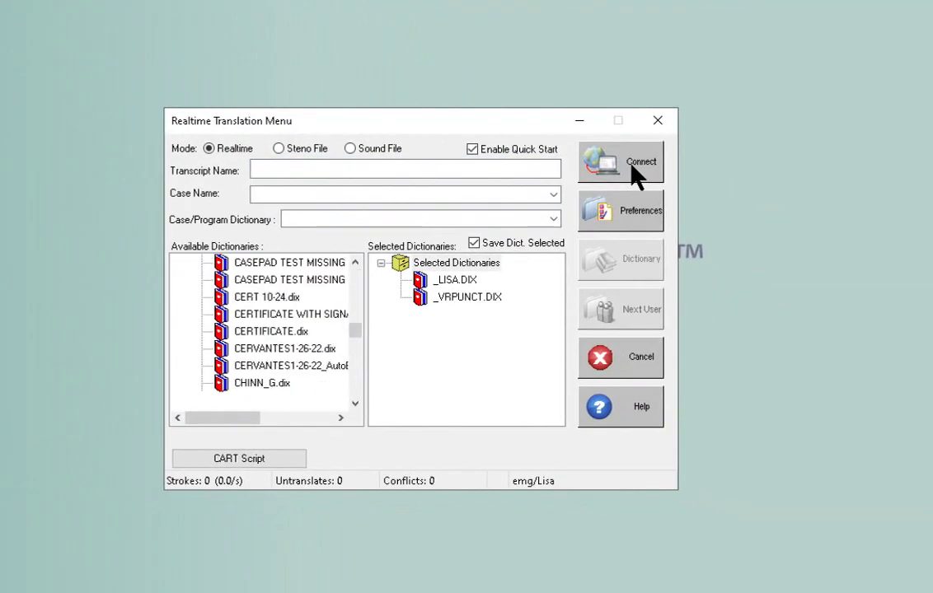
{"action": "left_click", "coordinate": [634, 169]}
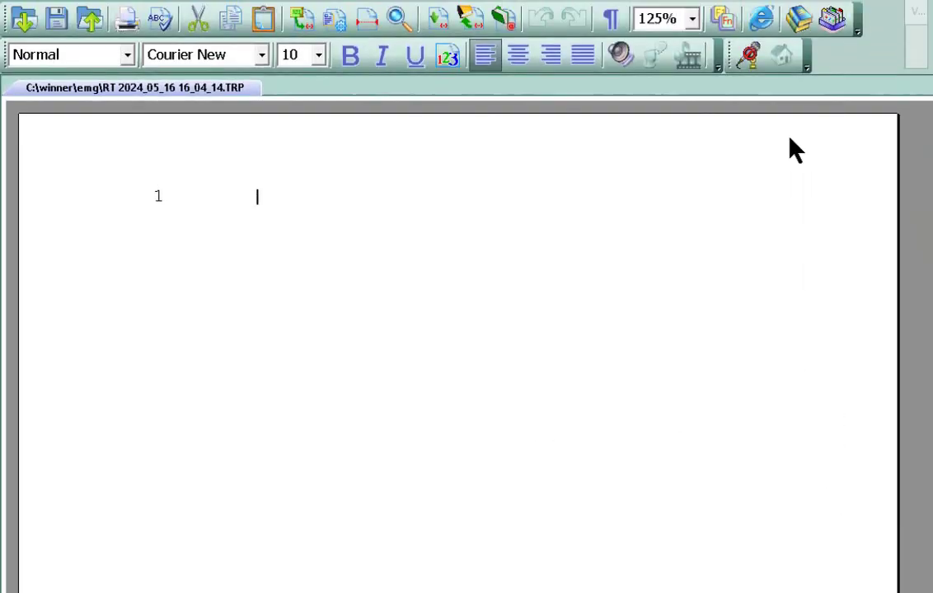
{"action": "left_click", "coordinate": [748, 73]}
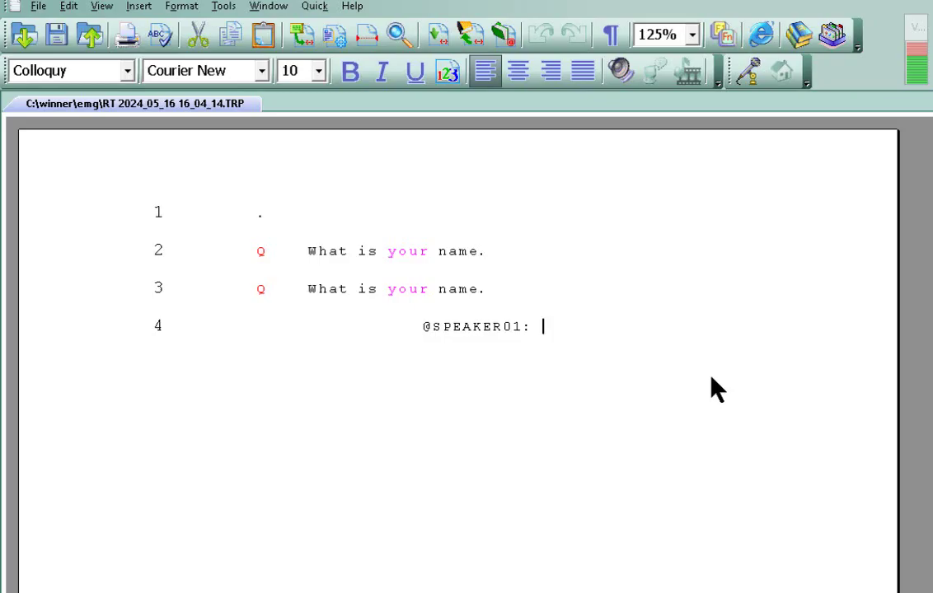
{"action": "type", "text": "My name is to be here "}
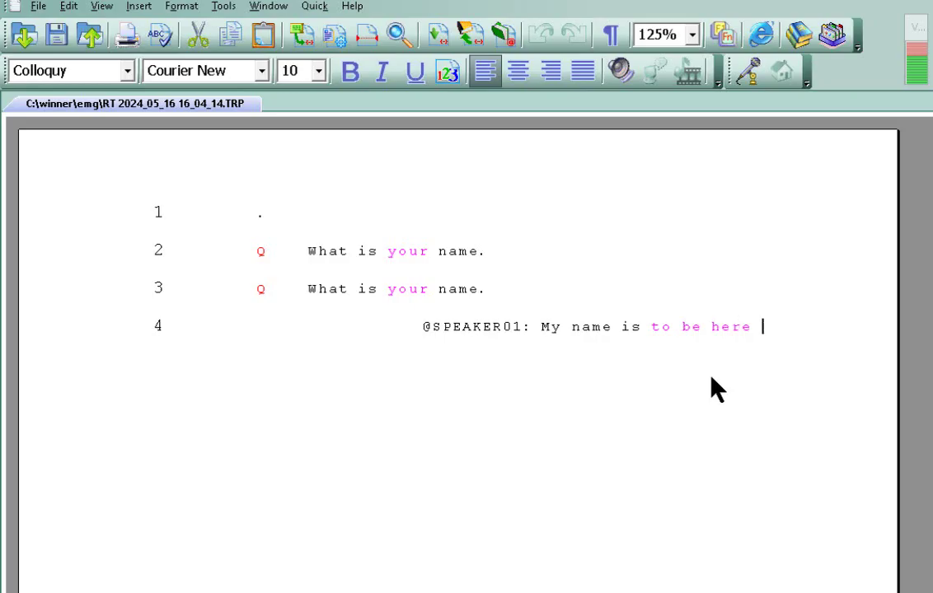
{"action": "type", "text": "for the next 20 minutes"}
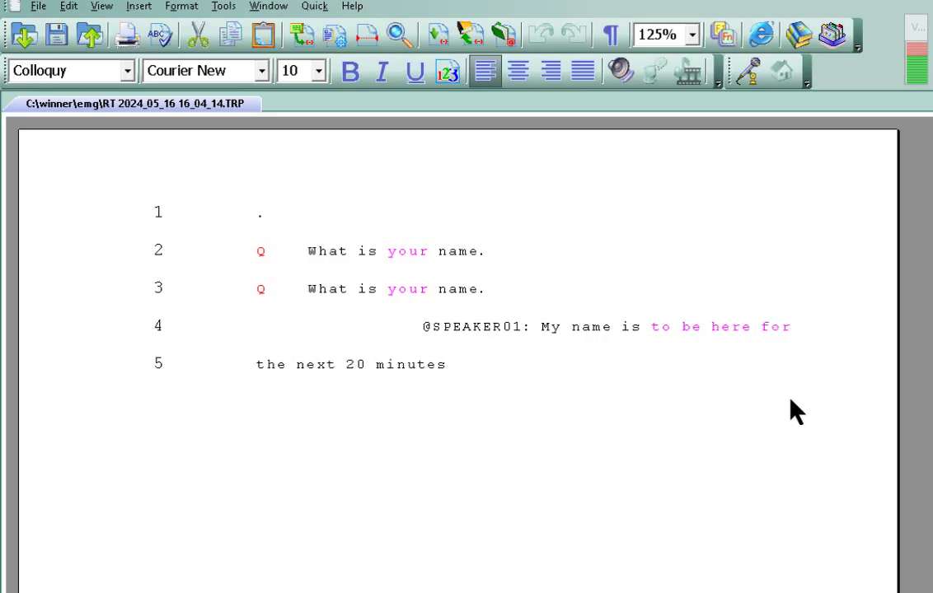
{"action": "left_click", "coordinate": [747, 72]}
- Move through the Q question on line 2 and back to line 5, then show the panel list
{"action": "left_click", "coordinate": [242, 256]}
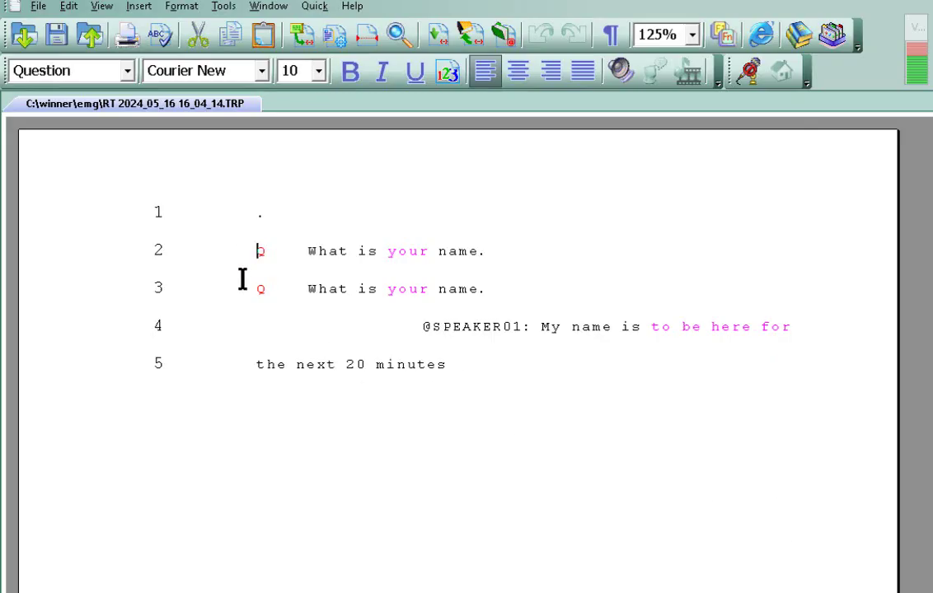
{"action": "left_click", "coordinate": [359, 516]}
{"action": "left_click", "coordinate": [102, 5]}
- Turn on the Steno panel in the panel customization settings
{"action": "mouse_move", "coordinate": [87, 179]}
{"action": "left_click", "coordinate": [328, 347]}
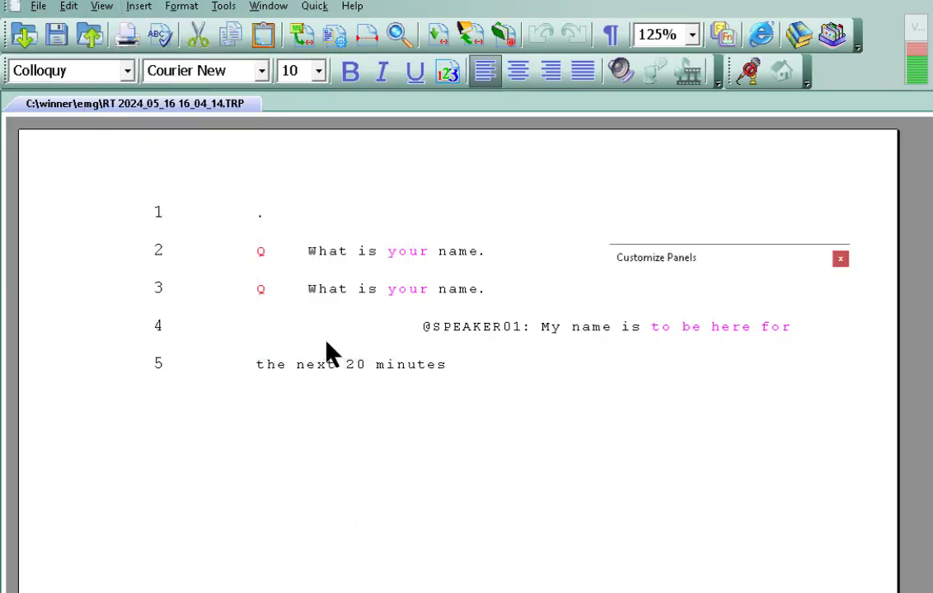
{"action": "left_click", "coordinate": [660, 333]}
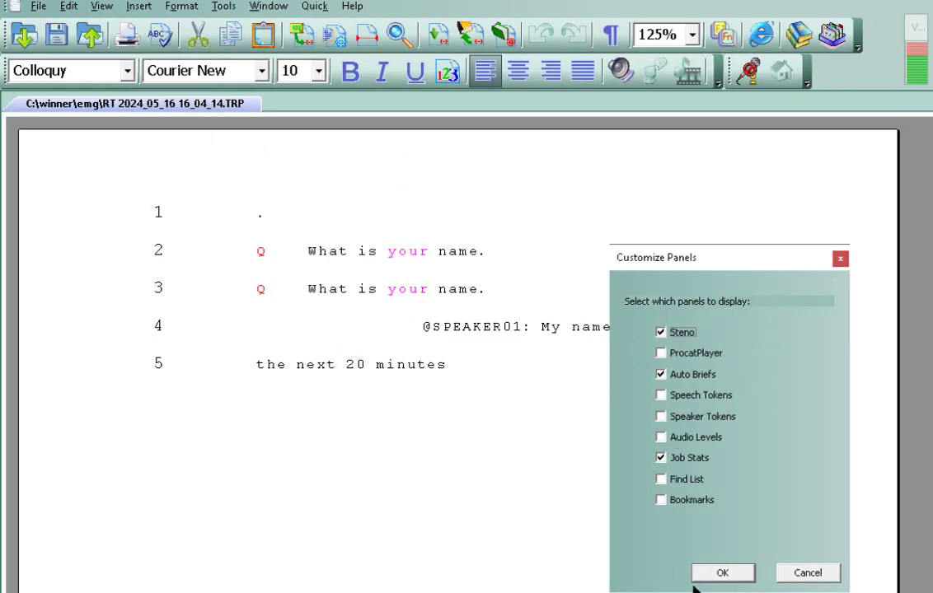
{"action": "left_click", "coordinate": [717, 574]}
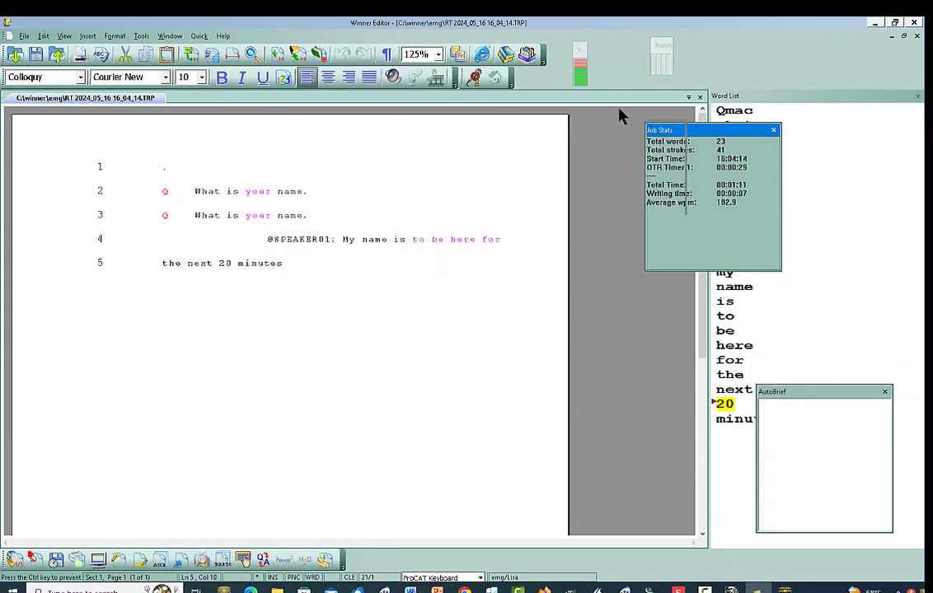
- Move Job Stats aside and check the strokes behind both Q lines and the speaker line
{"action": "left_click_drag", "start_coordinate": [648, 129], "coordinate": [558, 114]}
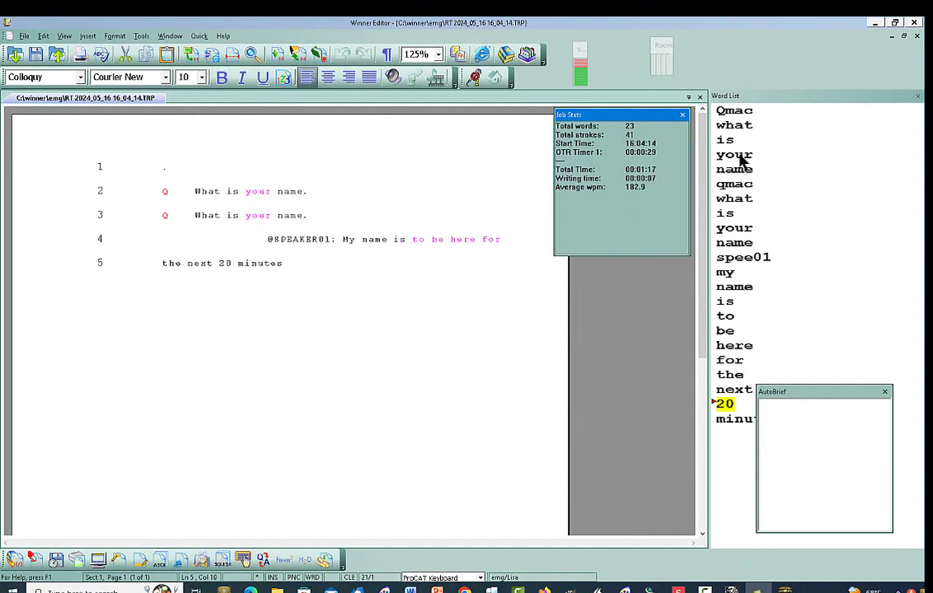
{"action": "left_click", "coordinate": [165, 192]}
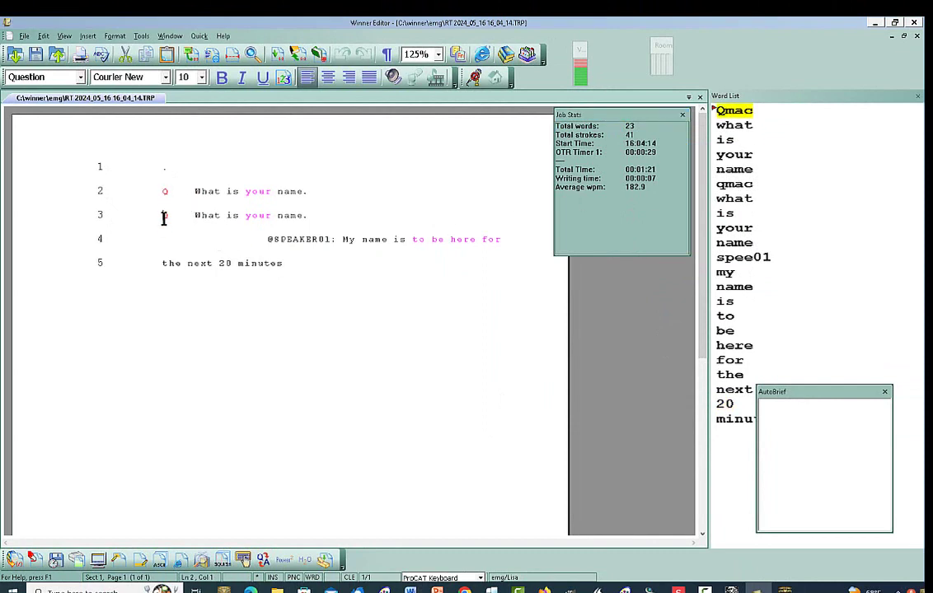
{"action": "left_click", "coordinate": [164, 217]}
{"action": "left_click", "coordinate": [256, 241]}
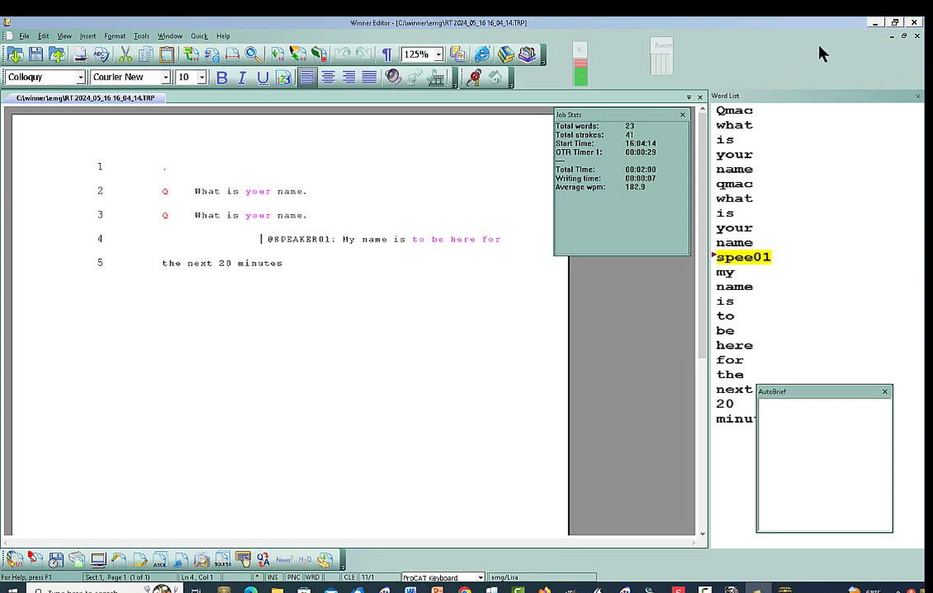
- Close the transcript without saving and open Dragon's Vocabulary Editor from the Speech preferences
{"action": "left_click", "coordinate": [916, 23]}
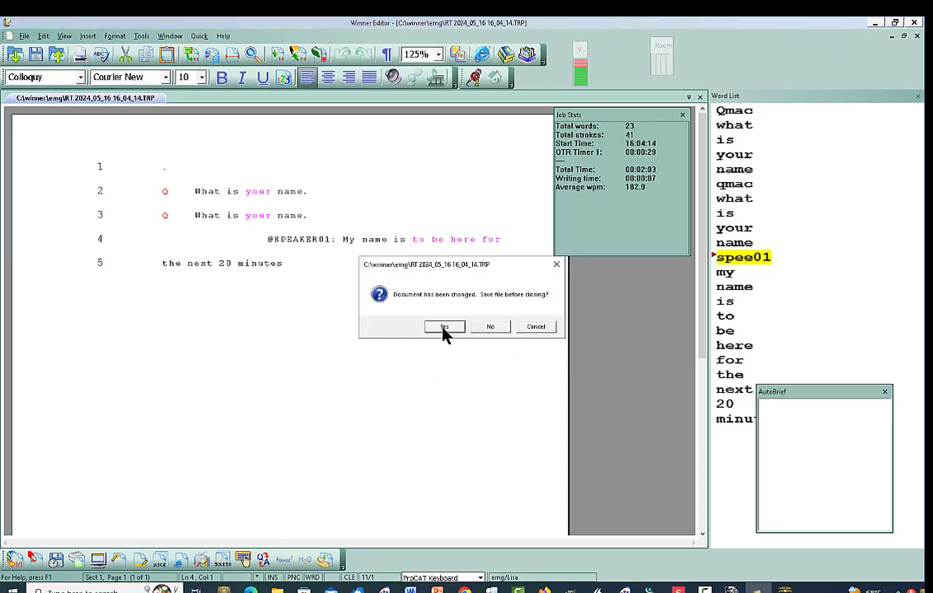
{"action": "left_click", "coordinate": [487, 327]}
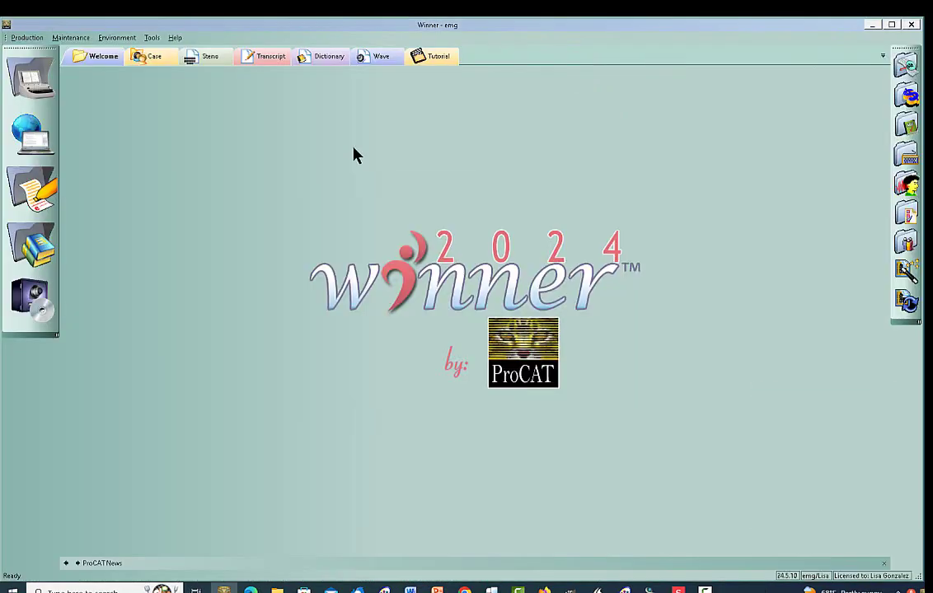
{"action": "right_click", "coordinate": [357, 157]}
{"action": "left_click", "coordinate": [390, 185]}
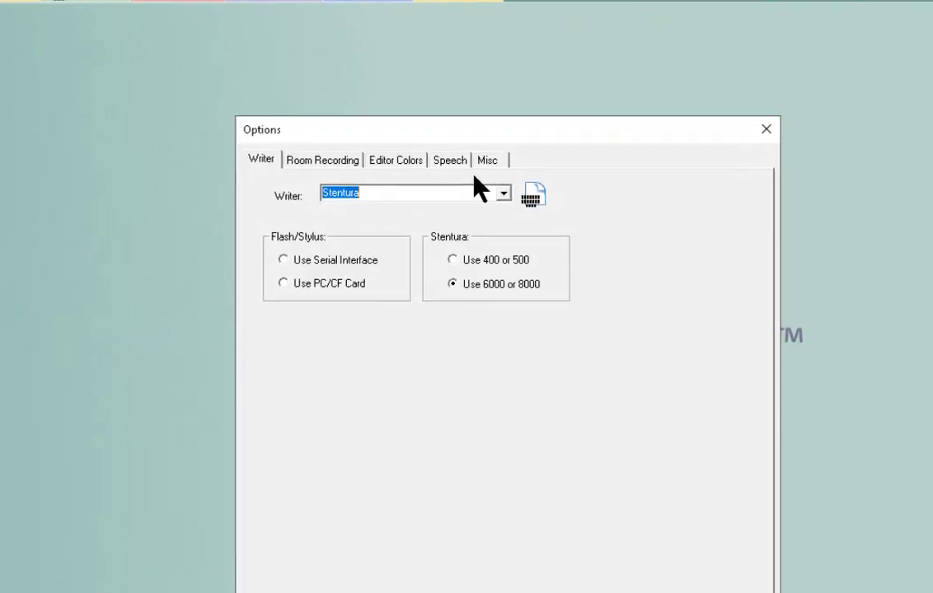
{"action": "left_click", "coordinate": [398, 88]}
{"action": "left_click", "coordinate": [540, 198]}
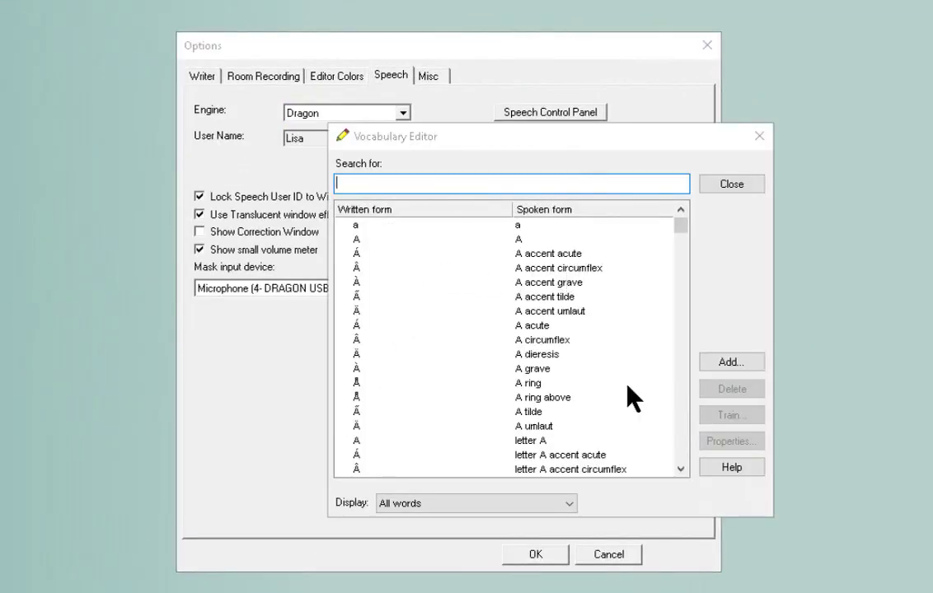
- Add the word ayeski, with spoken form ayeski, to the Dragon vocabulary
{"action": "left_click", "coordinate": [711, 364]}
{"action": "type", "text": "ayeski"}
{"action": "key", "text": "Tab"}
{"action": "type", "text": "a"}
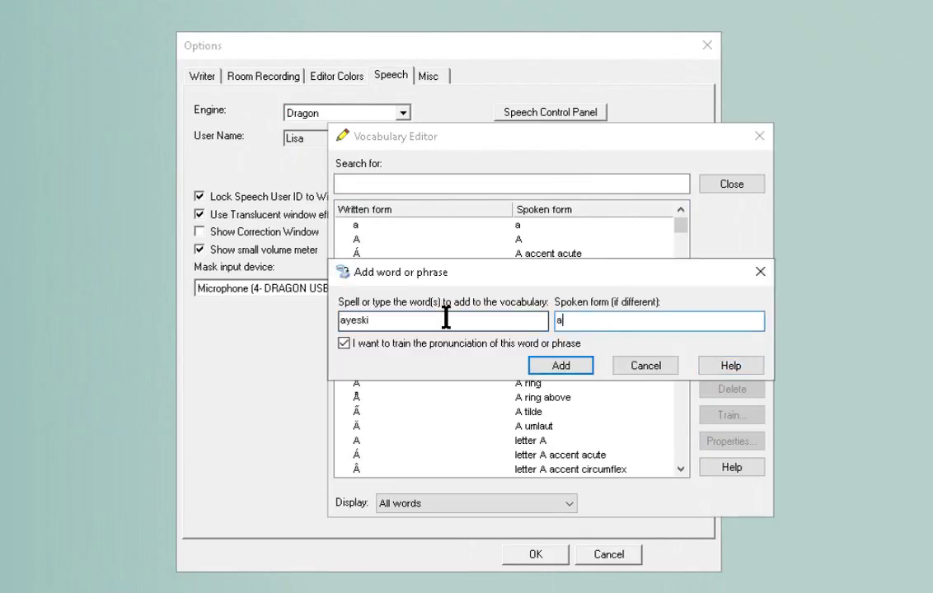
{"action": "type", "text": "yeski"}
{"action": "left_click", "coordinate": [551, 367]}
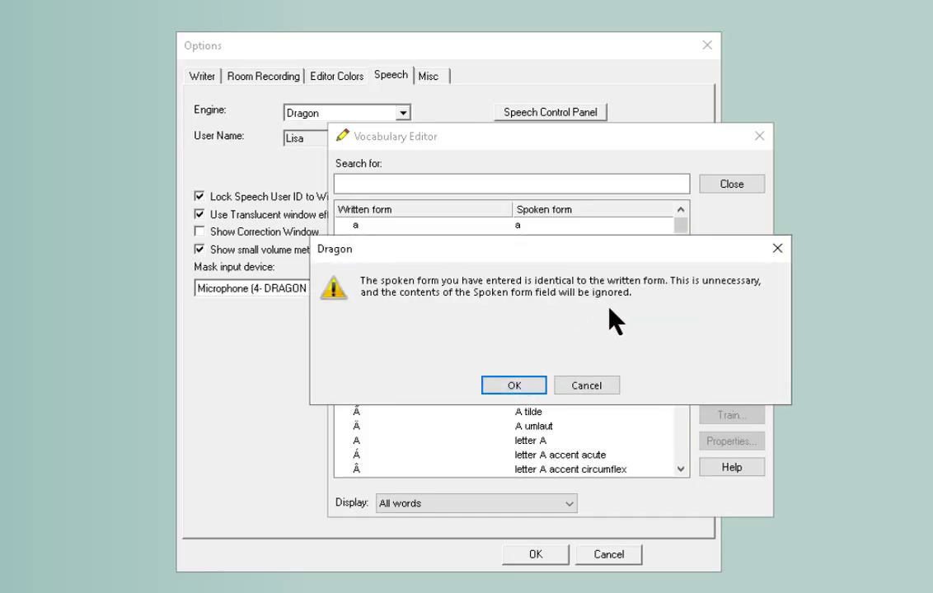
{"action": "left_click", "coordinate": [492, 387]}
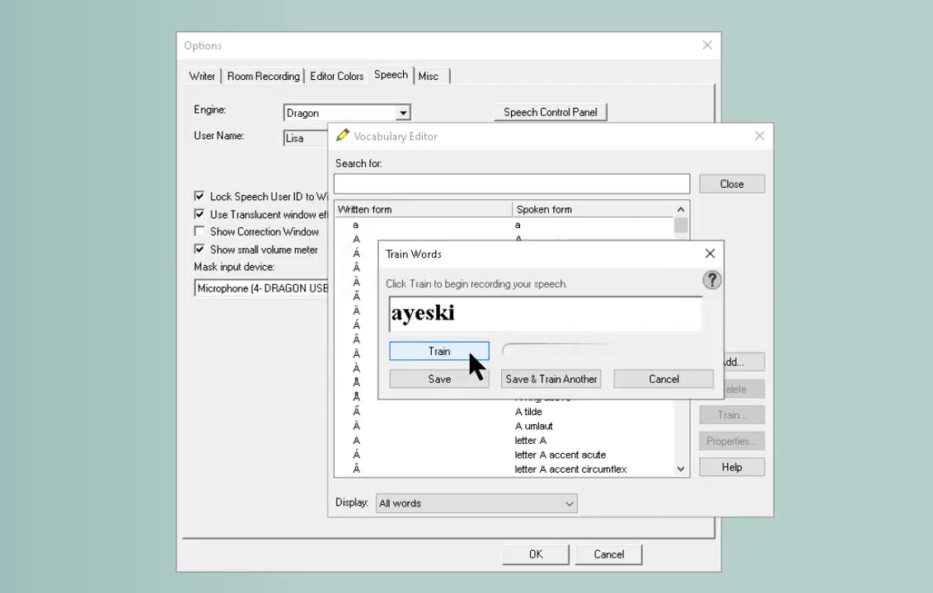
- Train and save the pronunciation of ayeski, then close the vocabulary editor and preferences
{"action": "left_click", "coordinate": [455, 350]}
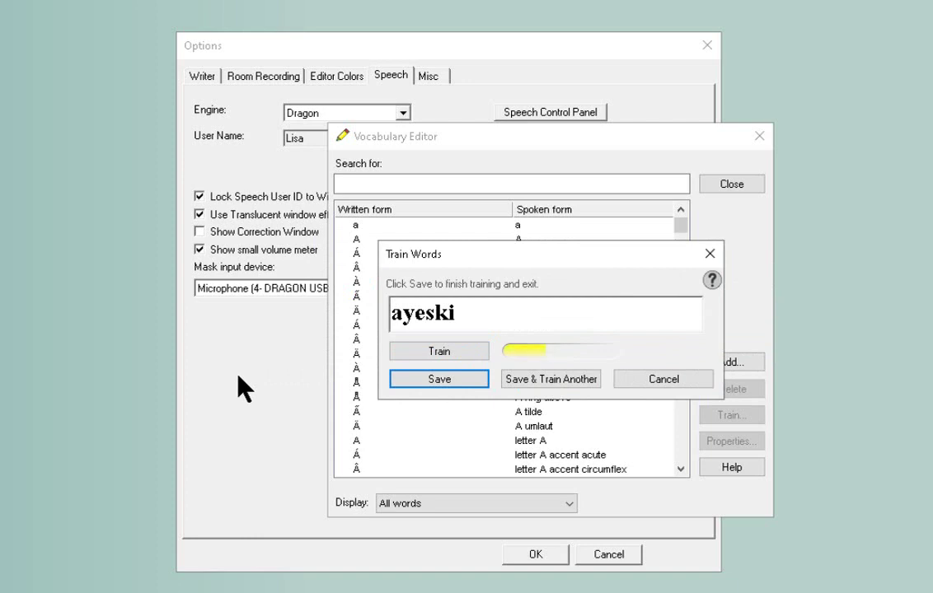
{"action": "left_click", "coordinate": [435, 377]}
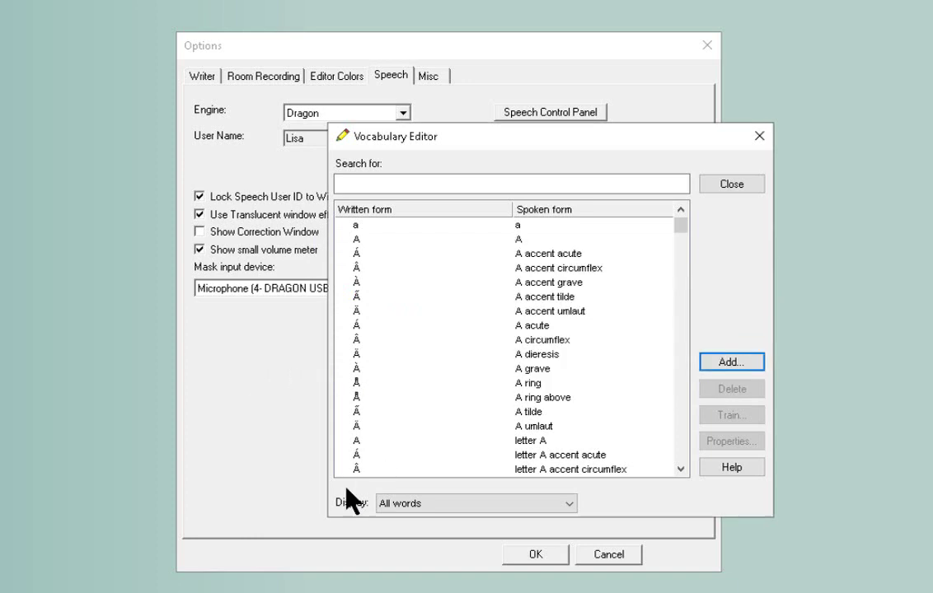
{"action": "left_click", "coordinate": [752, 184]}
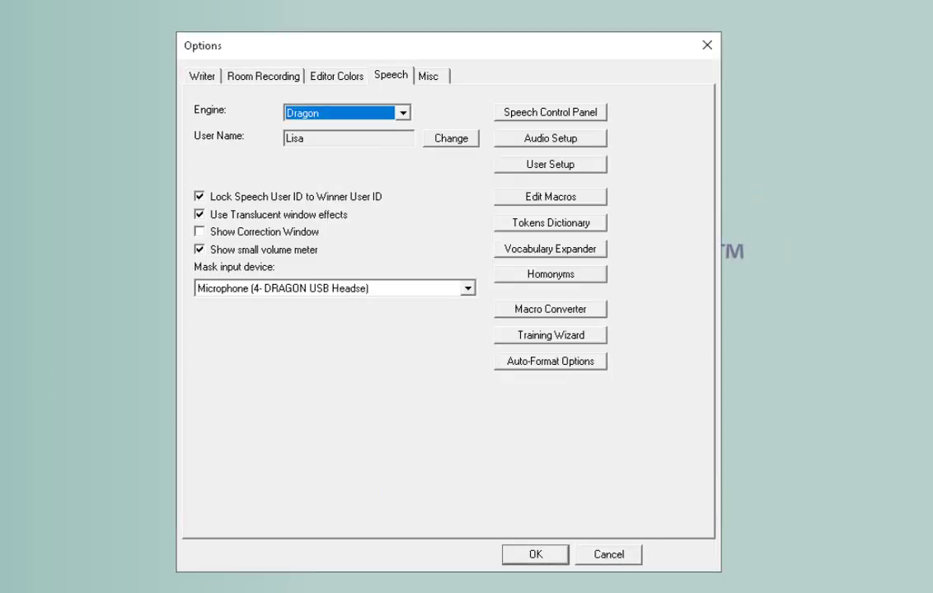
{"action": "left_click", "coordinate": [535, 552]}
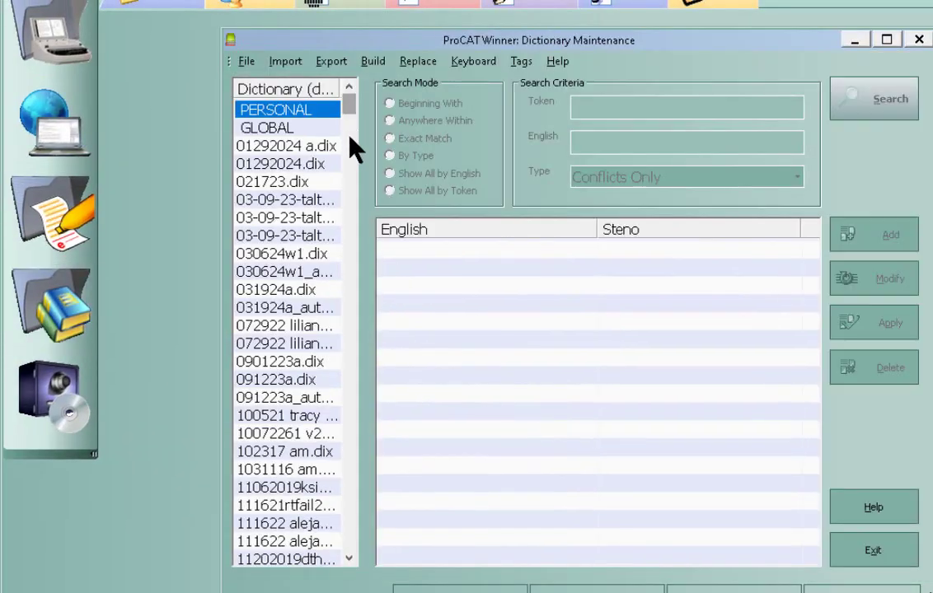
{"action": "left_click_drag", "start_coordinate": [356, 146], "coordinate": [355, 542]}
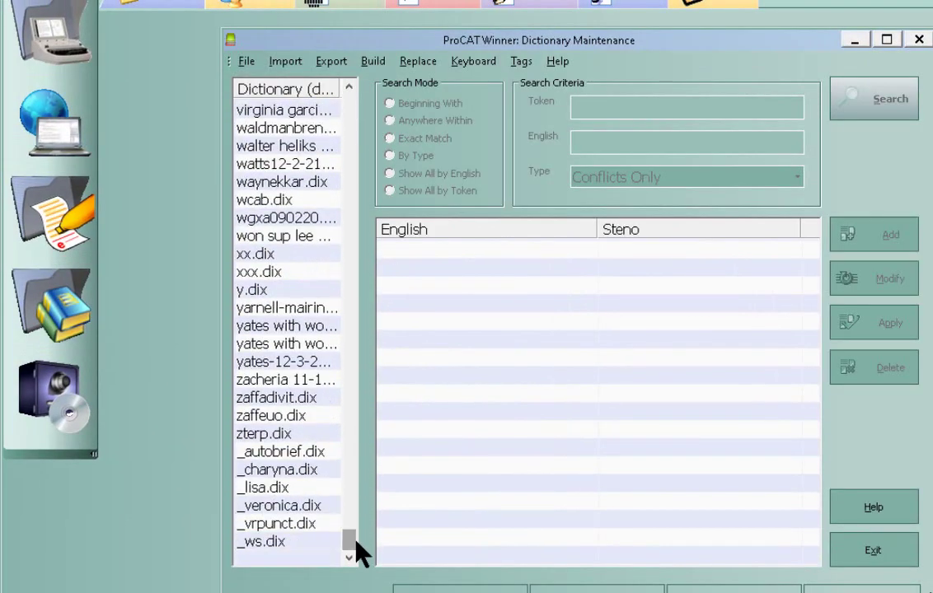
{"action": "left_click", "coordinate": [268, 490]}
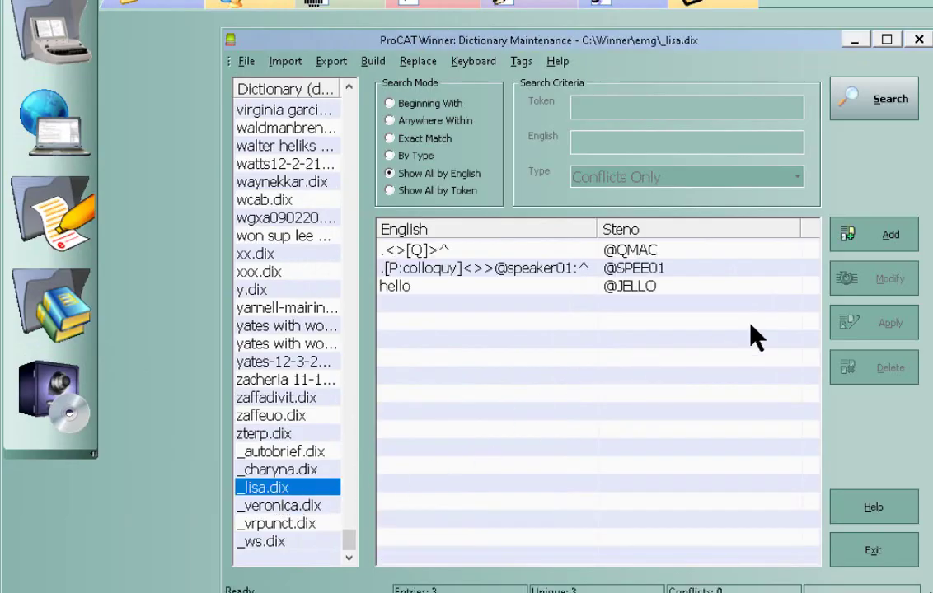
{"action": "left_click", "coordinate": [861, 238]}
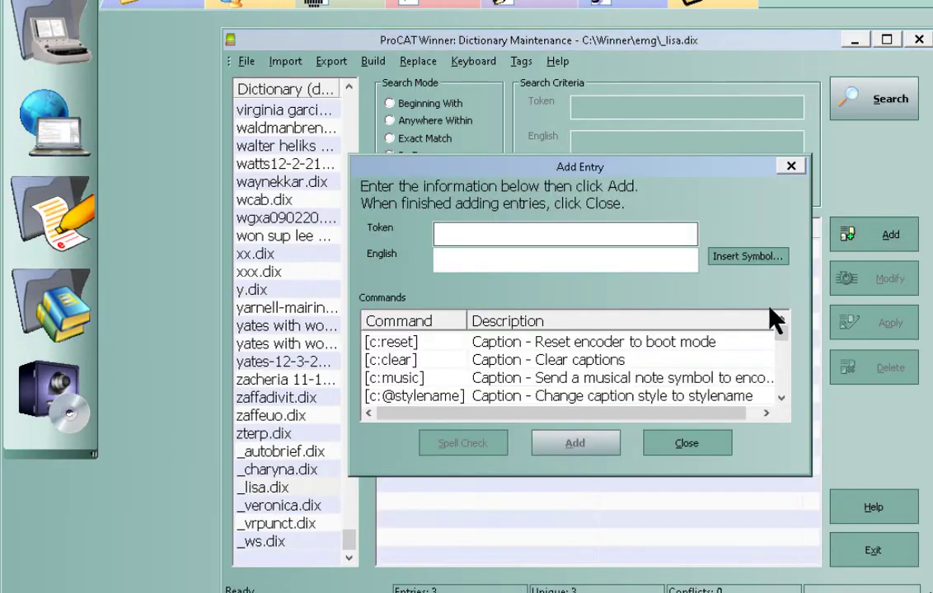
{"action": "type", "text": "@AS"}
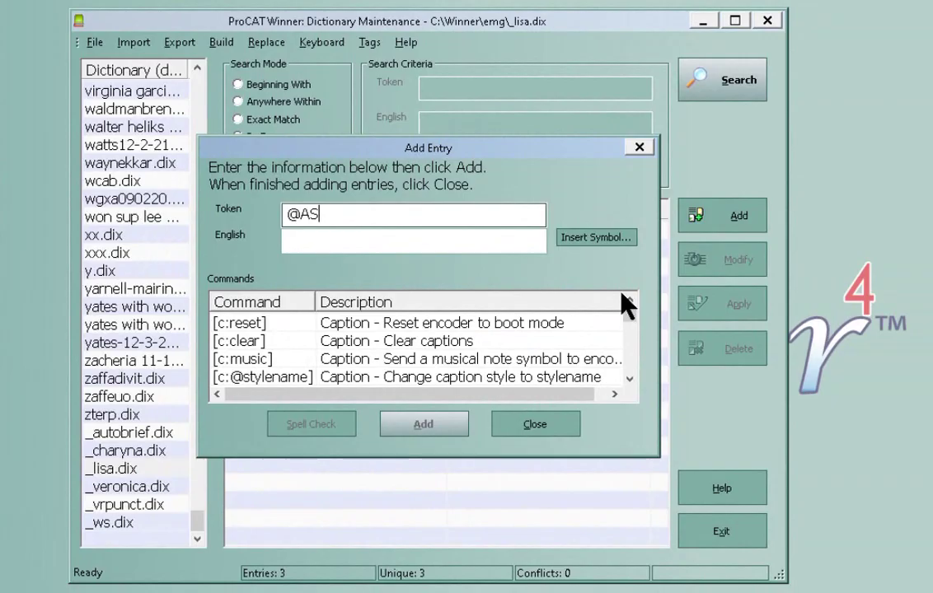
{"action": "key", "text": "BackSpace"}
{"action": "type", "text": "YESKI"}
{"action": "key", "text": "Tab"}
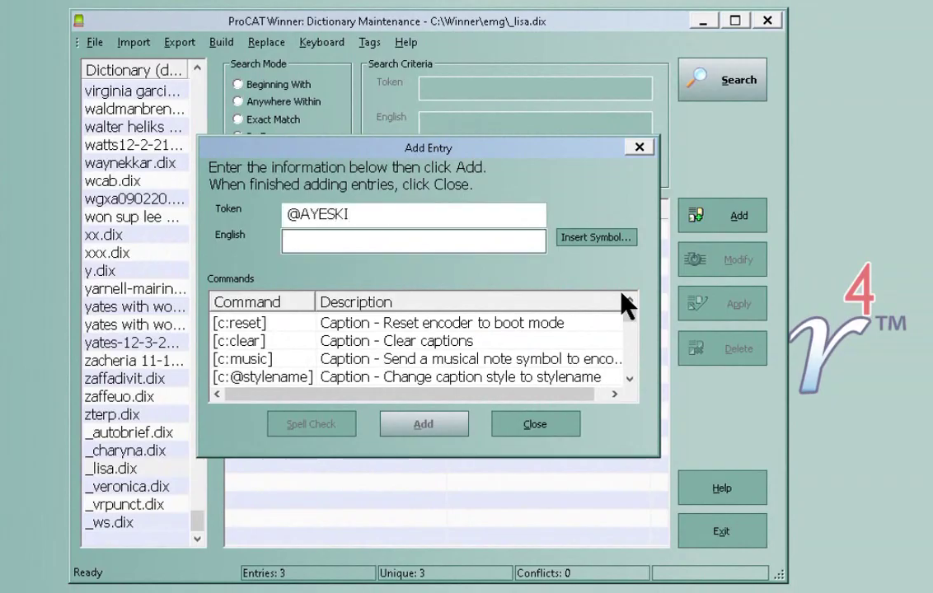
{"action": "type", "text": "?<>"}
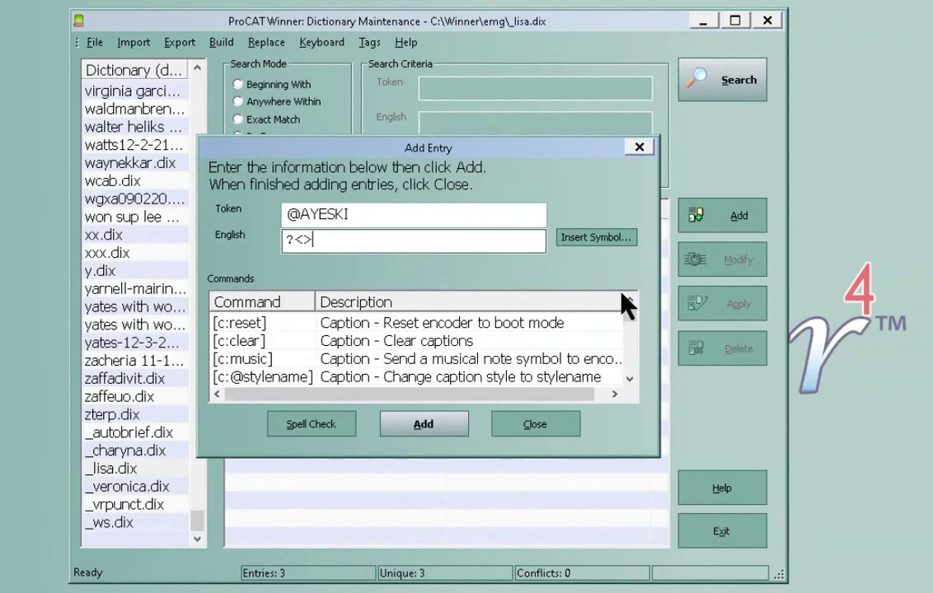
{"action": "type", "text": " [r"}
{"action": "key", "text": "BackSpace"}
{"action": "type", "text": "R]>^"}
{"action": "left_click", "coordinate": [423, 425]}
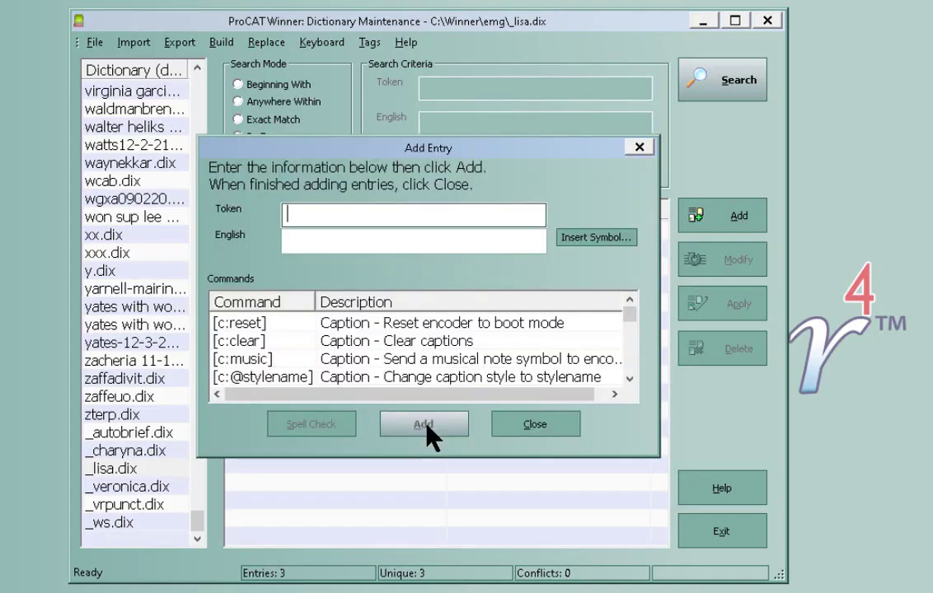
{"action": "left_click", "coordinate": [525, 425]}
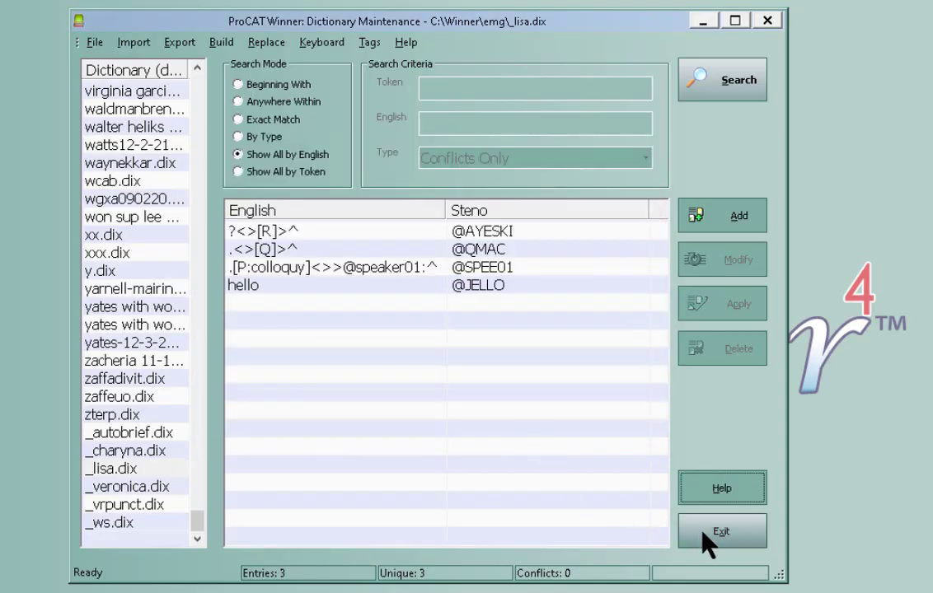
{"action": "left_click", "coordinate": [707, 534]}
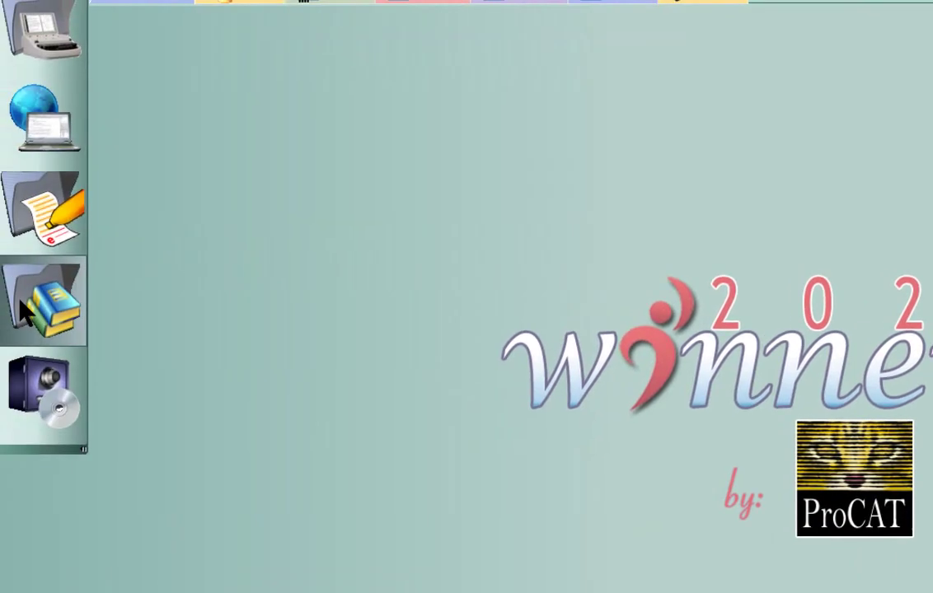
{"action": "left_click", "coordinate": [37, 307]}
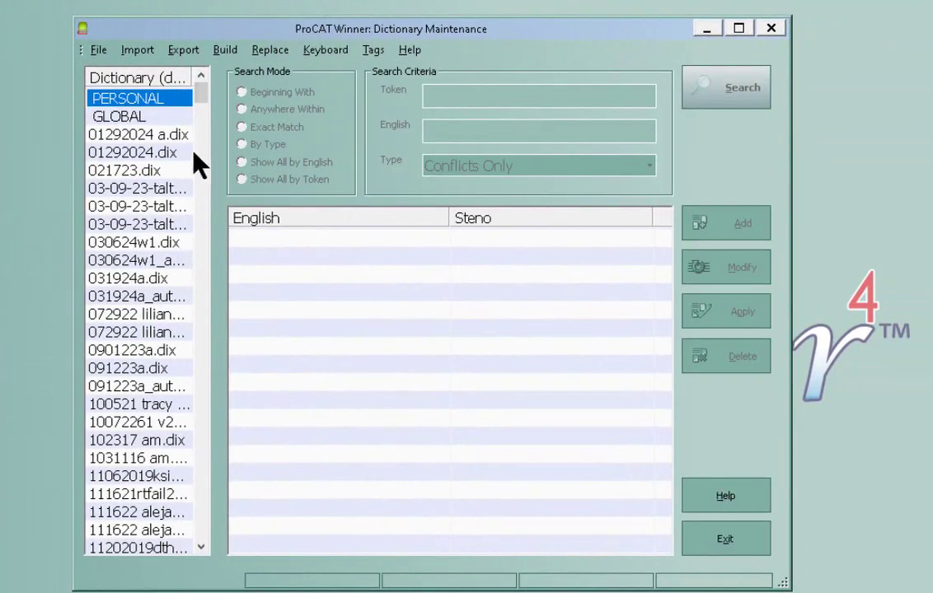
{"action": "left_click_drag", "start_coordinate": [198, 94], "coordinate": [201, 508]}
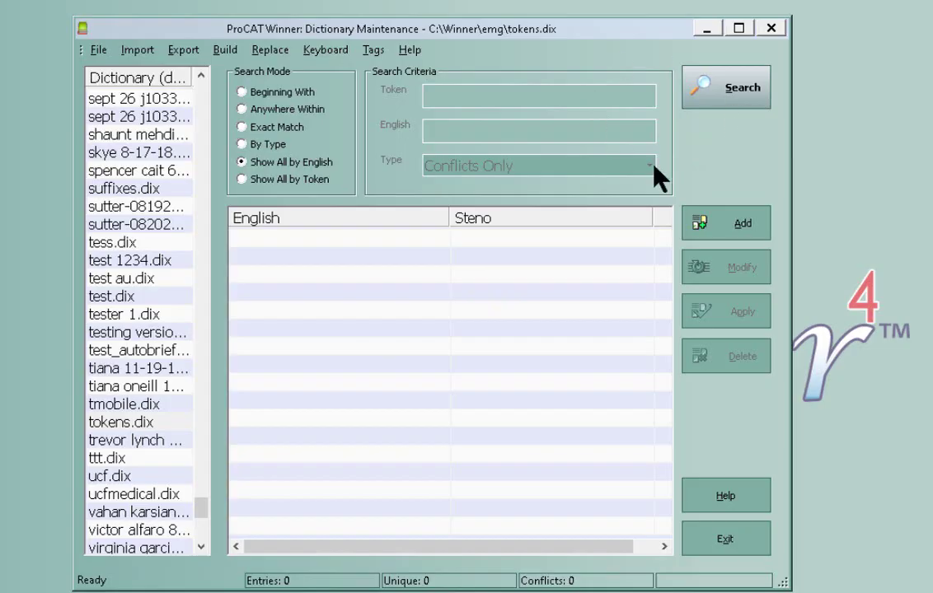
{"action": "left_click", "coordinate": [723, 223]}
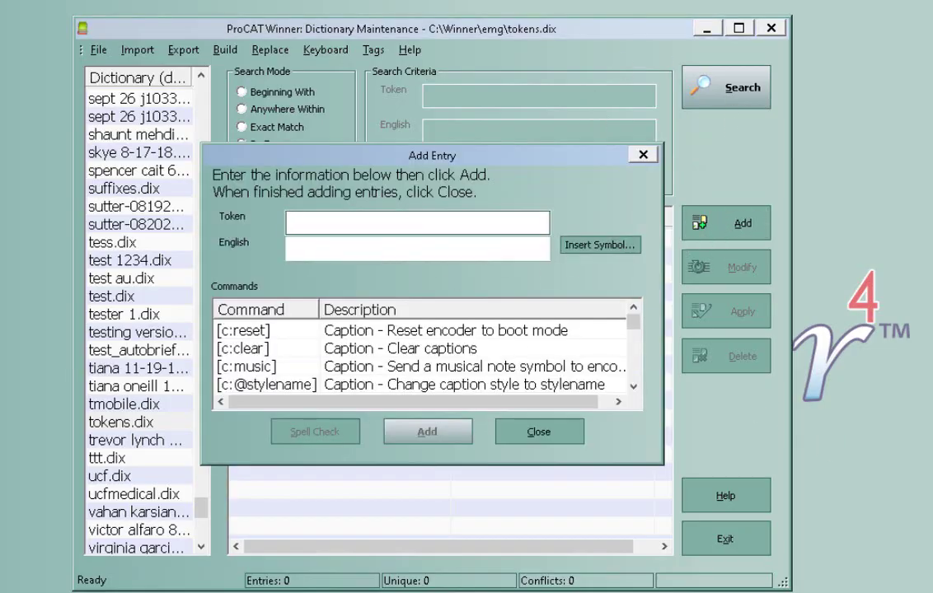
{"action": "type", "text": "@SPEAKER"}
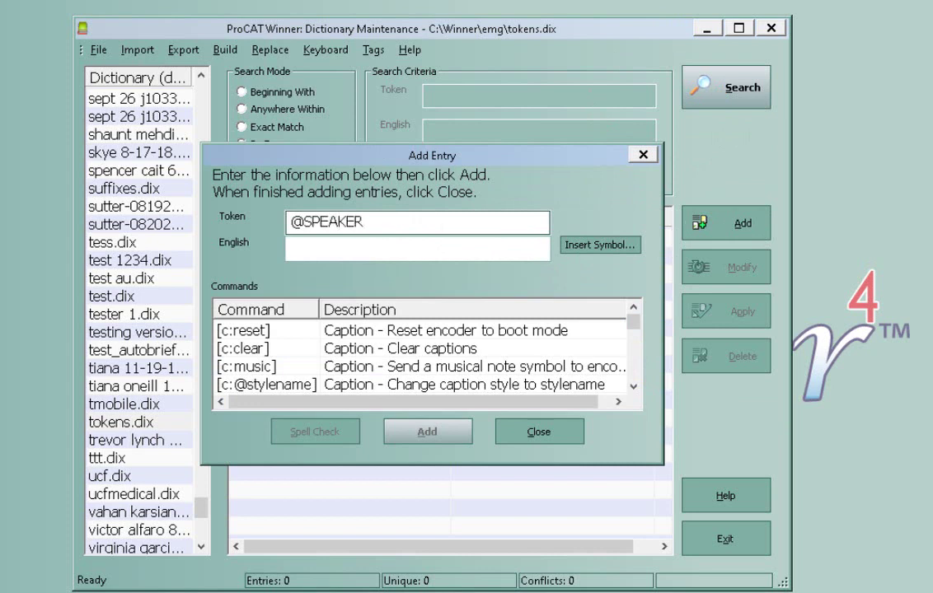
{"action": "type", "text": "01"}
{"action": "key", "text": "Tab"}
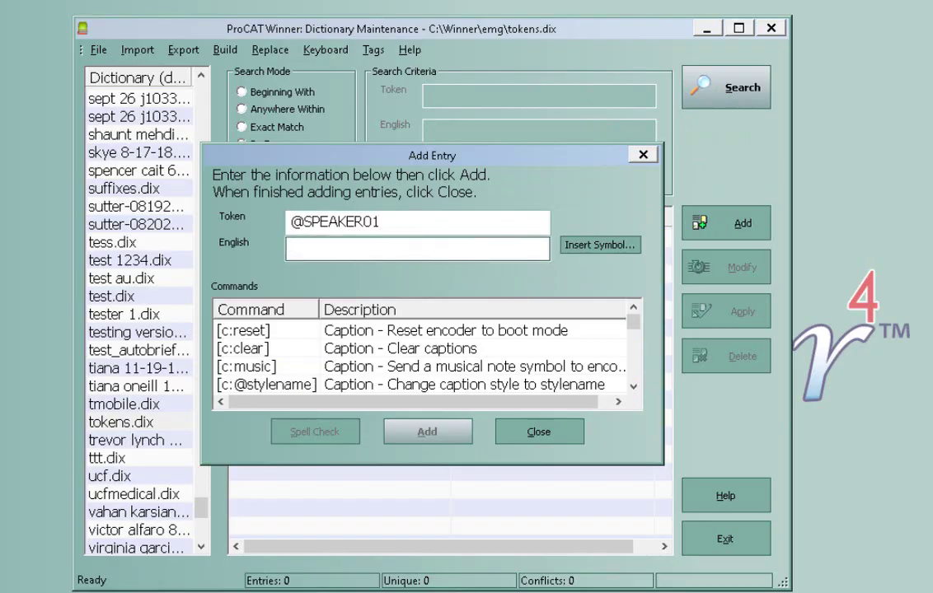
{"action": "type", "text": "Mr\\"}
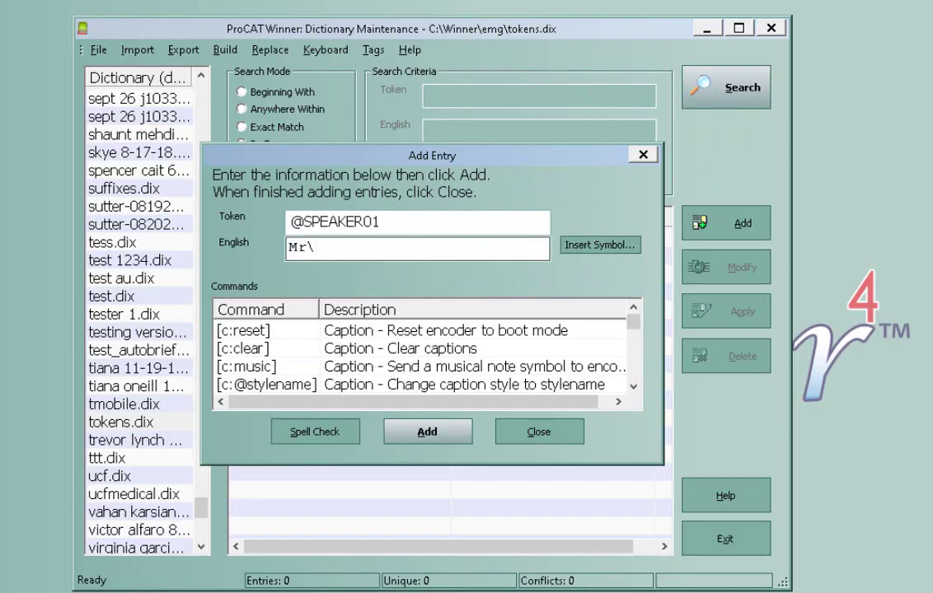
{"action": "type", "text": ". Smith"}
{"action": "left_click", "coordinate": [425, 433]}
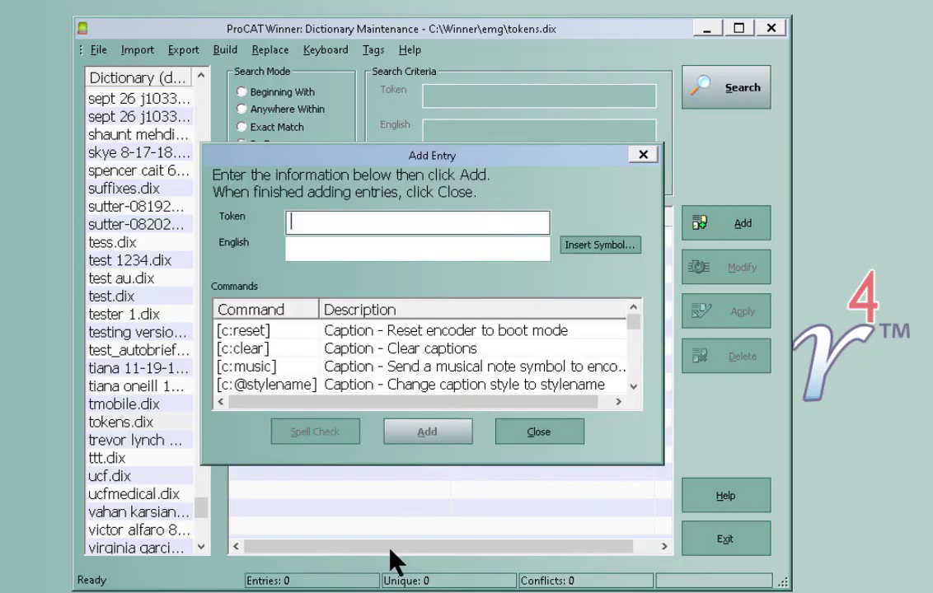
{"action": "left_click", "coordinate": [535, 436]}
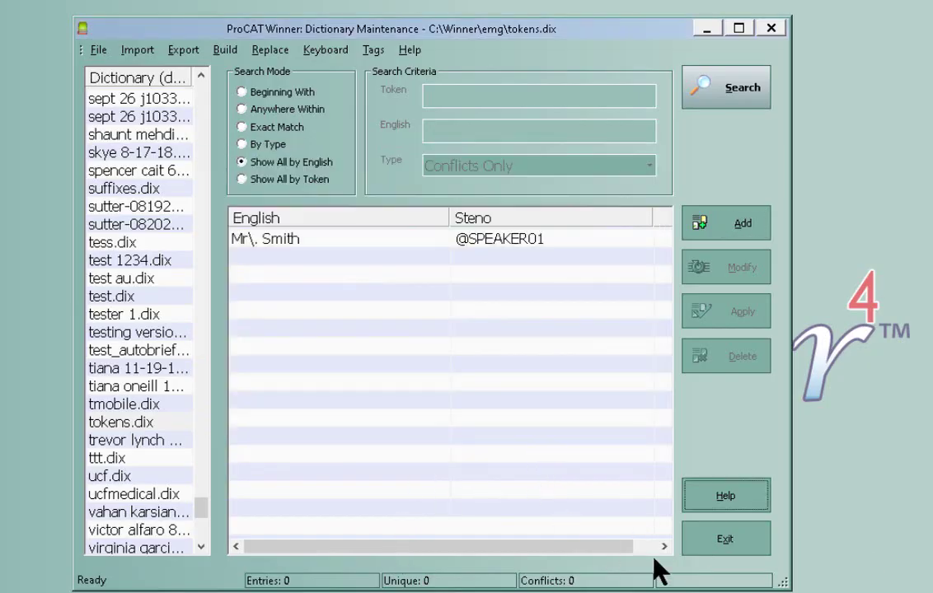
- Exit dictionary maintenance and connect a new realtime session
{"action": "left_click", "coordinate": [762, 548]}
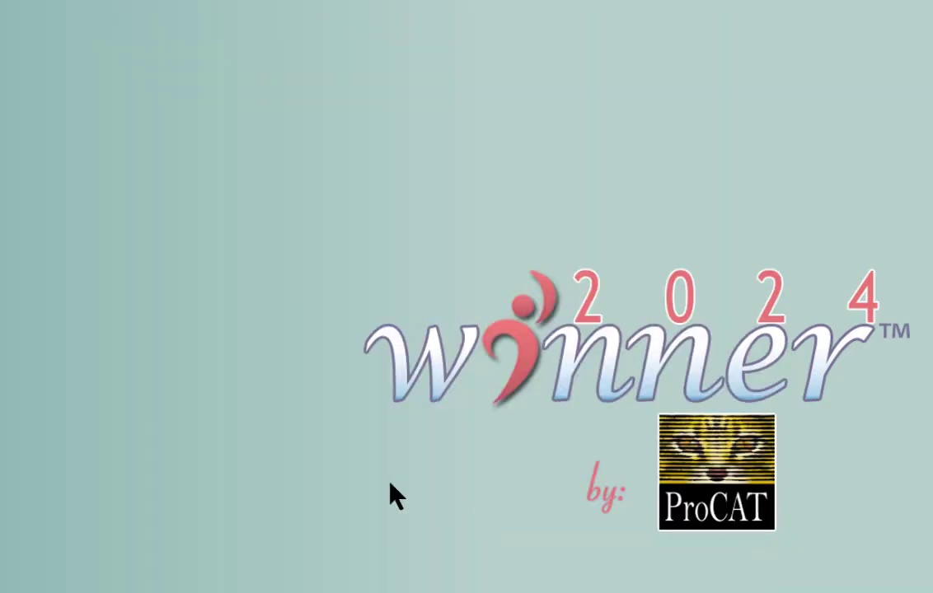
{"action": "left_click", "coordinate": [2, 136]}
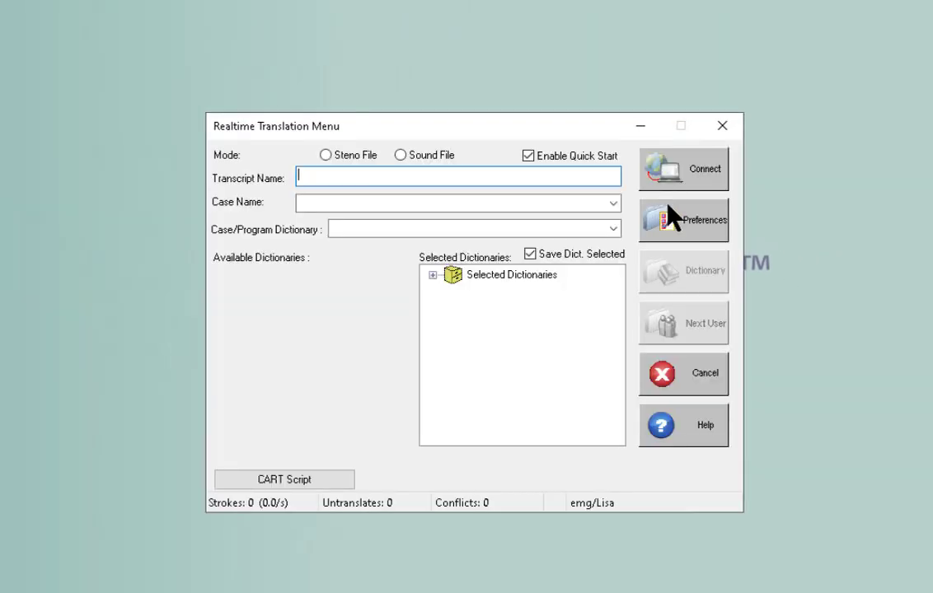
{"action": "left_click", "coordinate": [687, 181]}
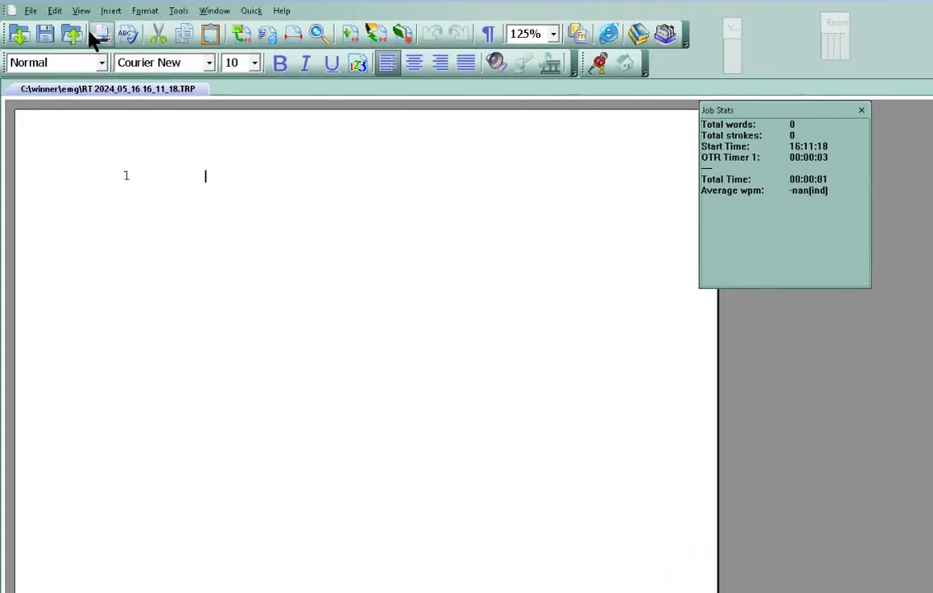
- Show the Speaker Tokens panel from the View menu and select its SPEAKER01 row
{"action": "left_click", "coordinate": [80, 11]}
{"action": "mouse_move", "coordinate": [89, 141]}
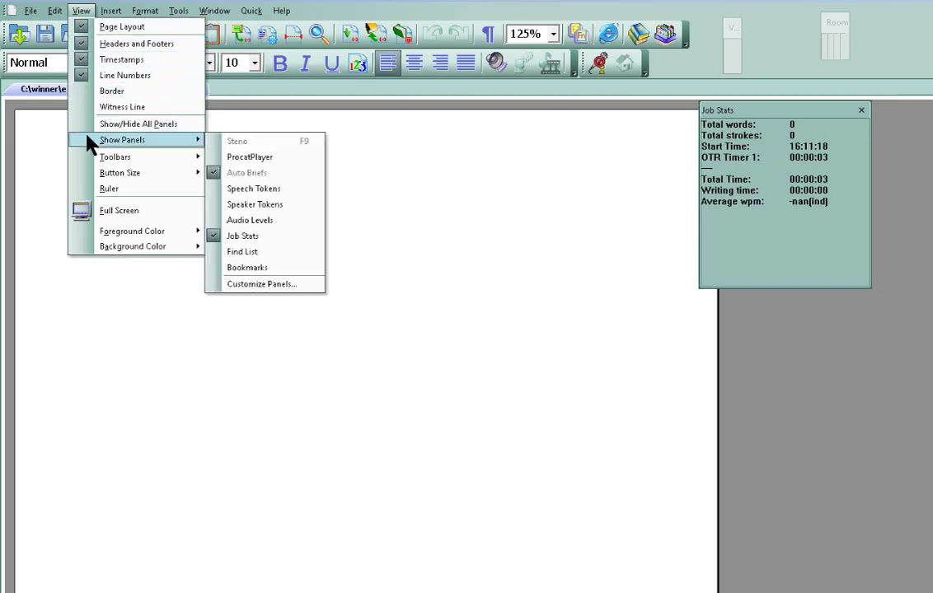
{"action": "left_click", "coordinate": [251, 191]}
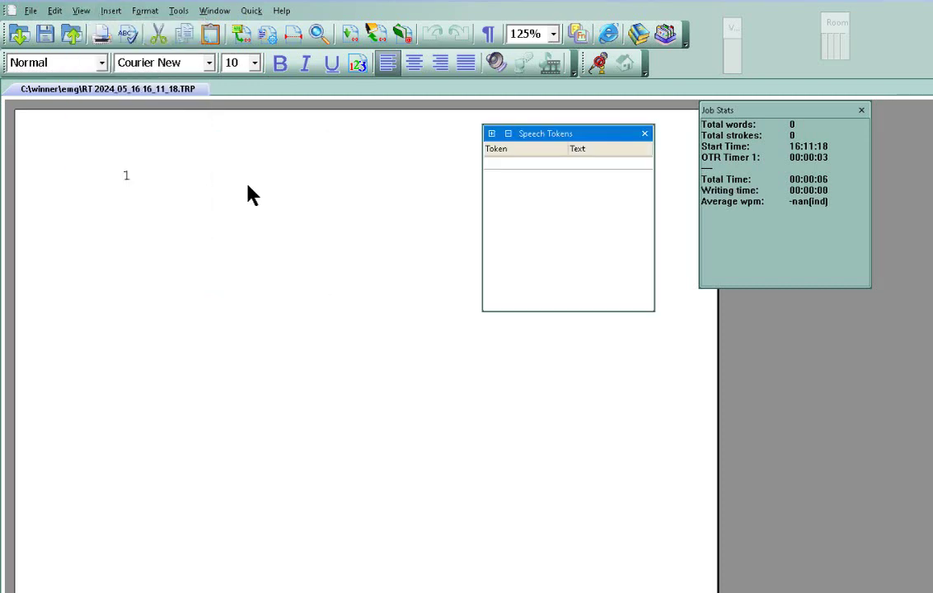
{"action": "left_click", "coordinate": [645, 134]}
{"action": "left_click", "coordinate": [81, 11]}
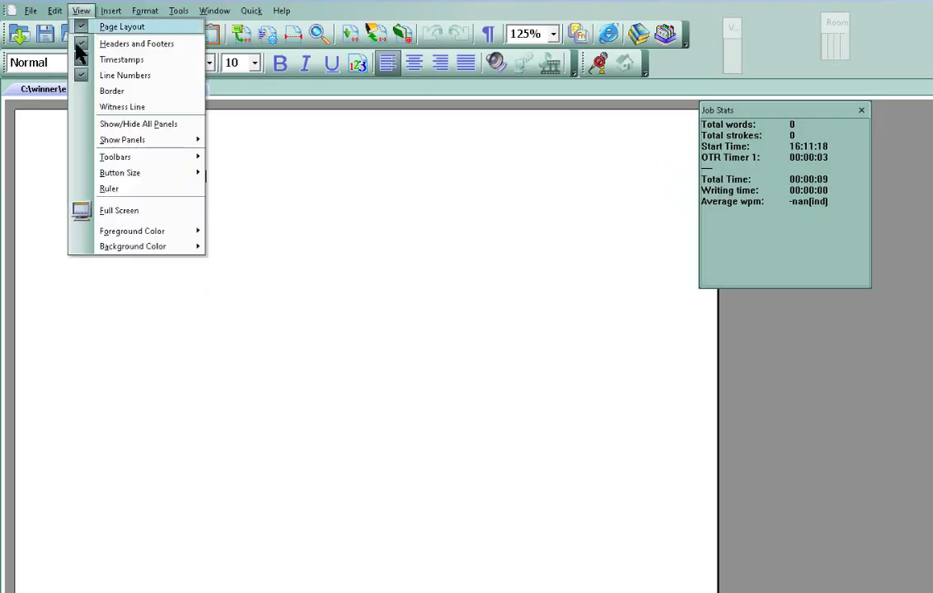
{"action": "mouse_move", "coordinate": [91, 140]}
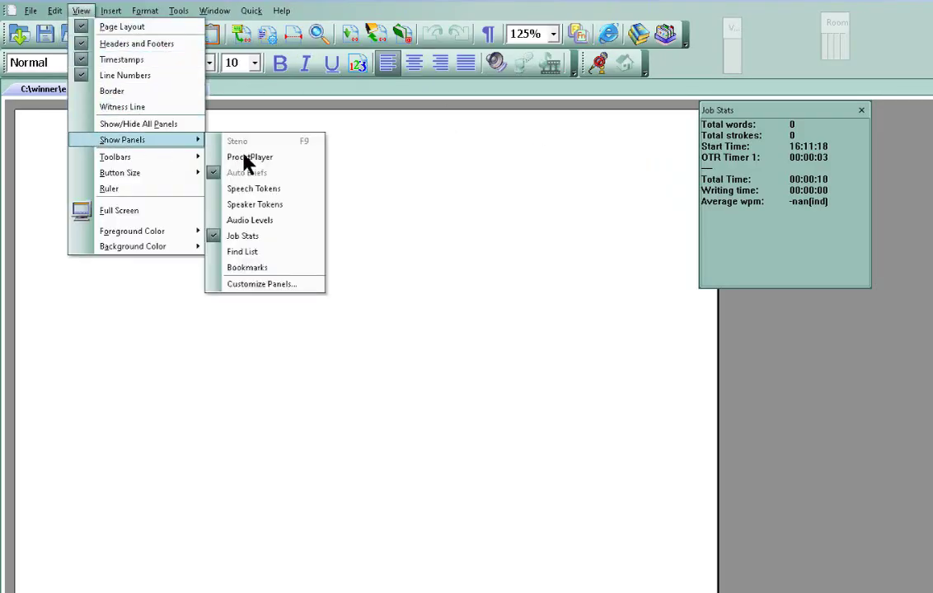
{"action": "left_click", "coordinate": [255, 204]}
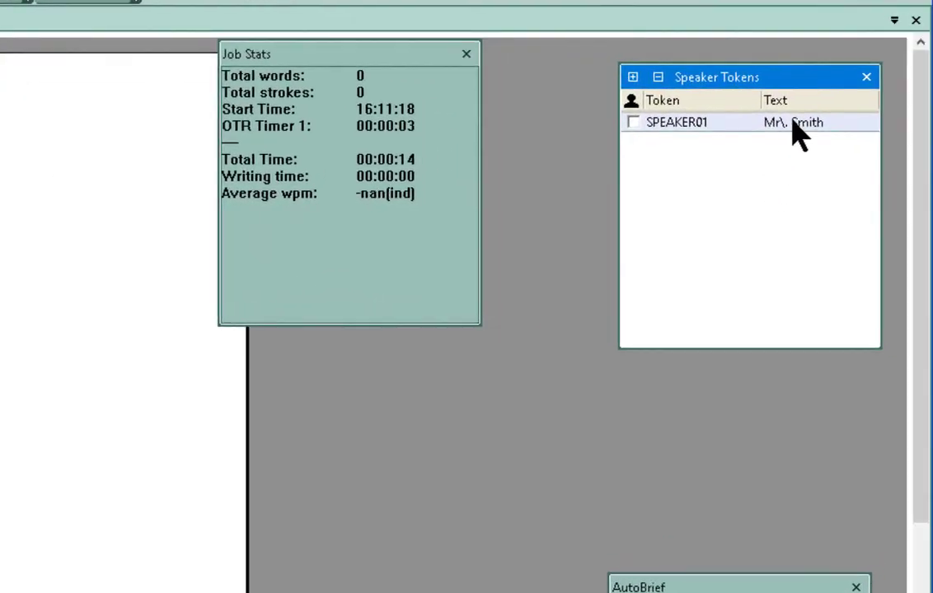
{"action": "left_click", "coordinate": [790, 124]}
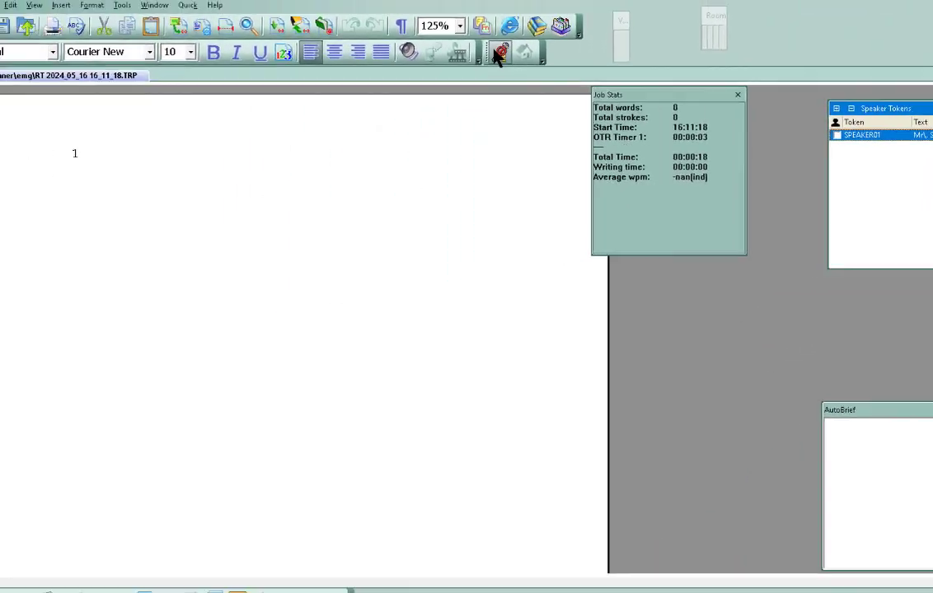
- Replace the surname in SPEAKER01's speaker name with a new, correctly capitalised one
{"action": "left_click", "coordinate": [512, 55]}
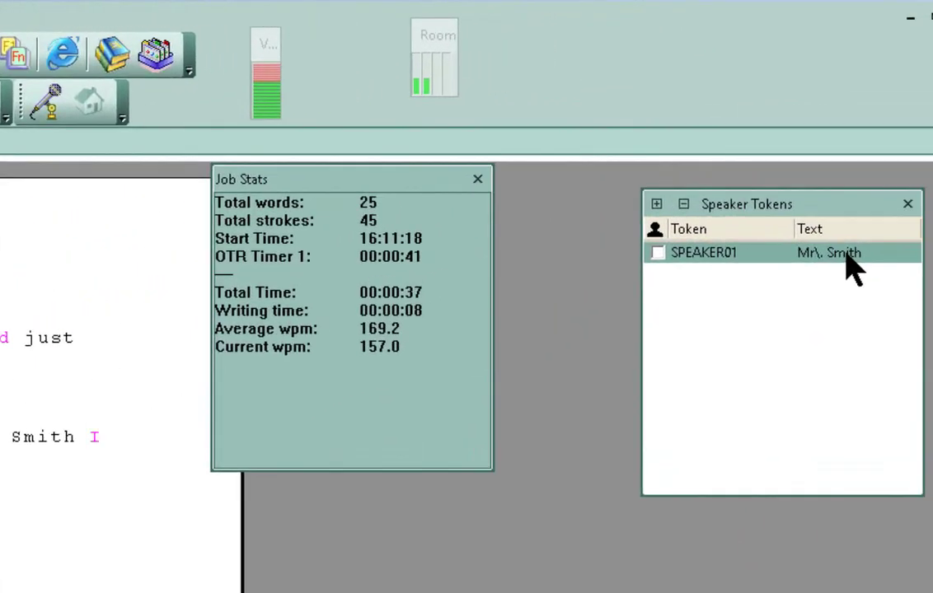
{"action": "left_click", "coordinate": [878, 221]}
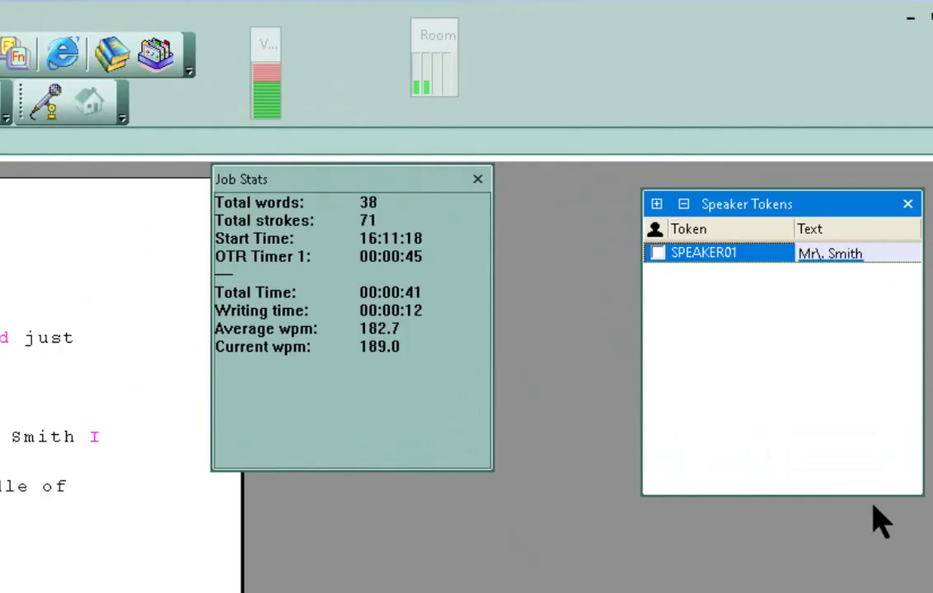
{"action": "key", "text": "BackSpace"}
{"action": "key", "text": "BackSpace"}
{"action": "key", "text": "BackSpace"}
{"action": "key", "text": "BackSpace"}
{"action": "key", "text": "BackSpace"}
{"action": "key", "text": "BackSpace"}
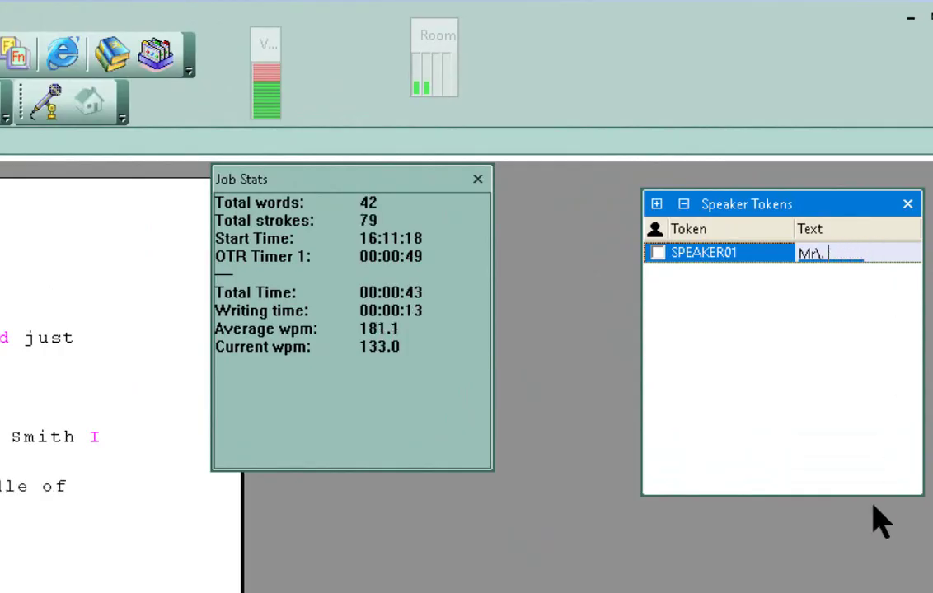
{"action": "type", "text": "jo"}
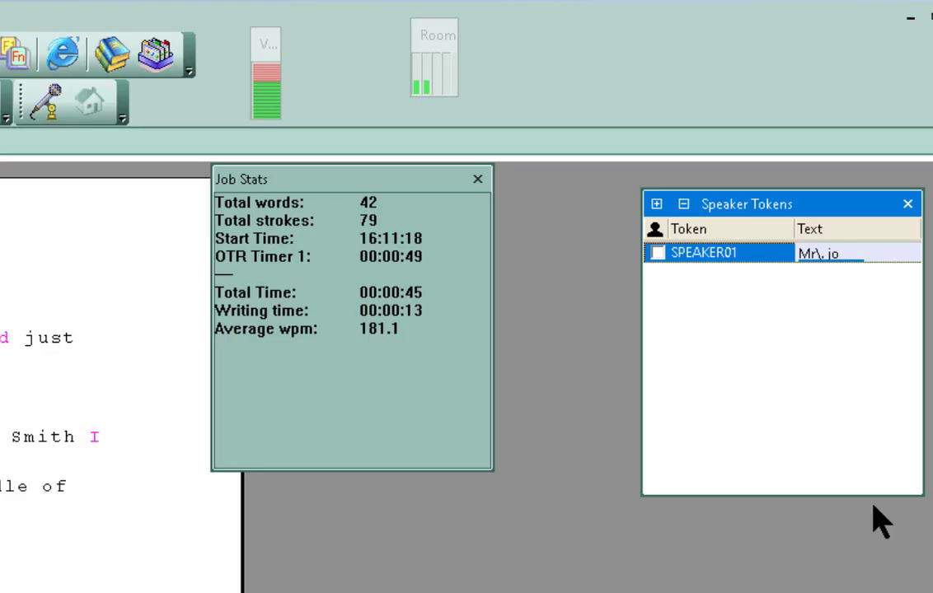
{"action": "type", "text": "hnson"}
{"action": "key", "text": "BackSpace"}
{"action": "key", "text": "BackSpace"}
{"action": "key", "text": "BackSpace"}
{"action": "key", "text": "BackSpace"}
{"action": "key", "text": "BackSpace"}
{"action": "key", "text": "BackSpace"}
{"action": "key", "text": "BackSpace"}
{"action": "type", "text": "Johns"}
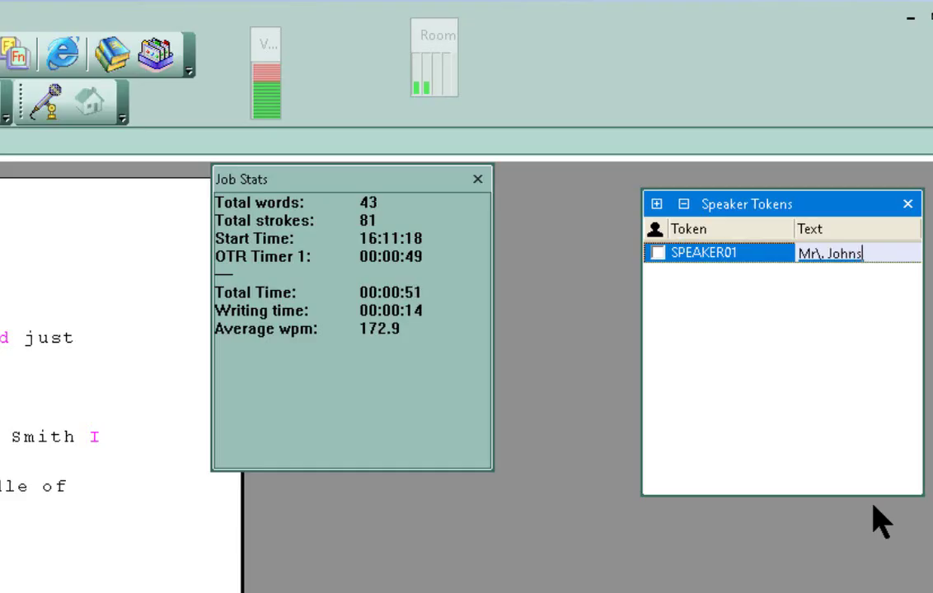
{"action": "type", "text": "on"}
- Confirm the new name, write a SPEAKER01 colloquy line showing it, and close the transcript
{"action": "key", "text": "Return"}
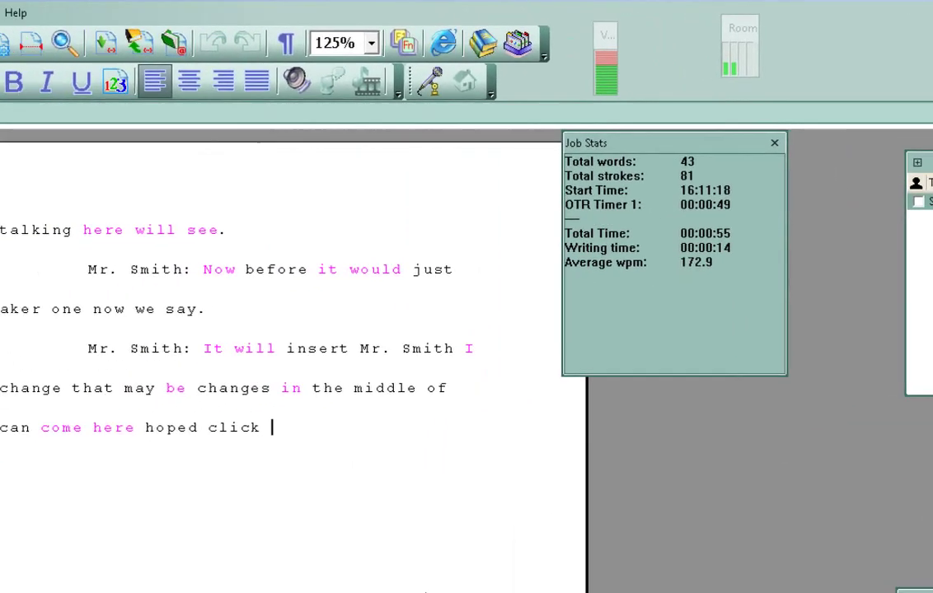
{"action": "type", "text": "down into here "}
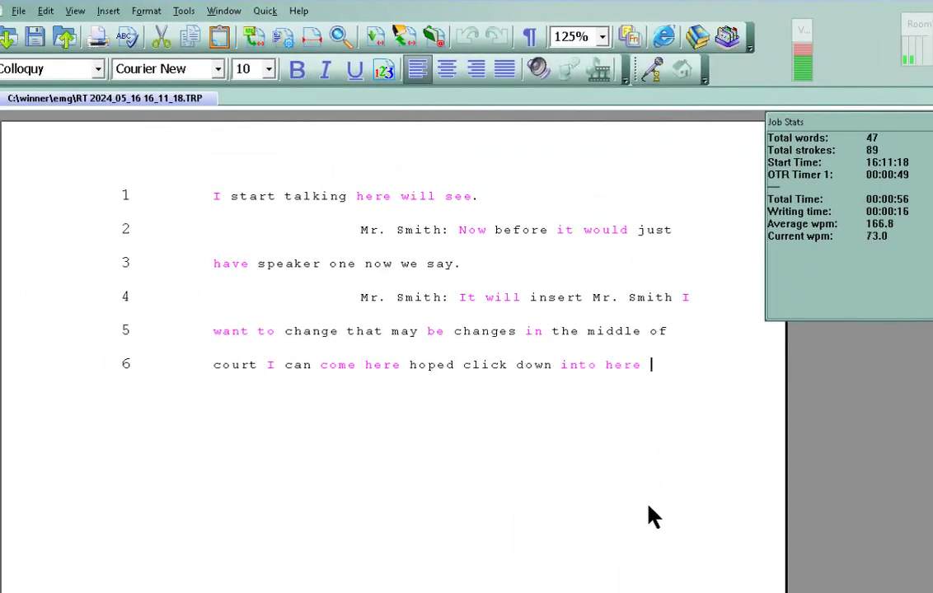
{"action": "type", "text": "and say."}
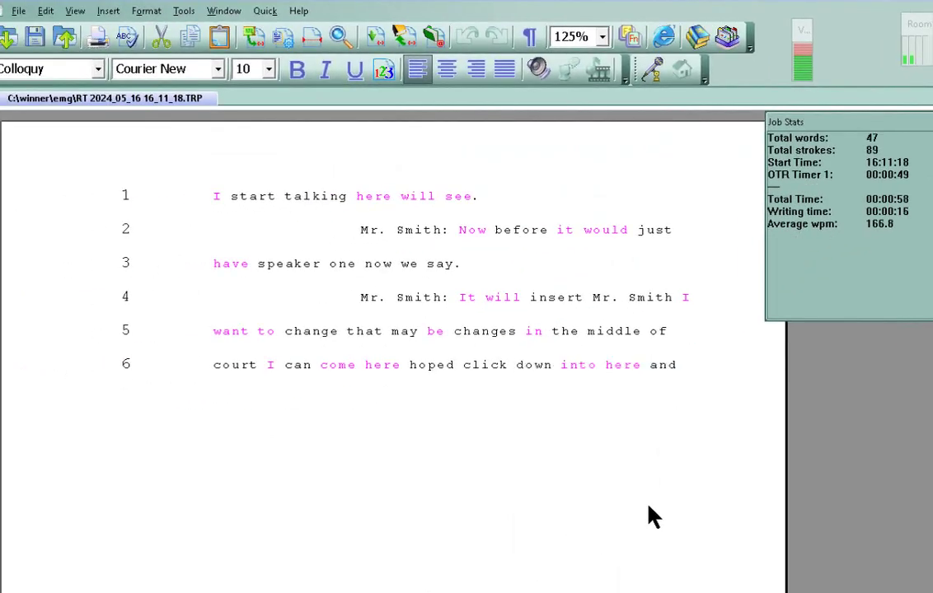
{"action": "key", "text": "Return"}
{"action": "type", "text": "Mr. Johnson: "}
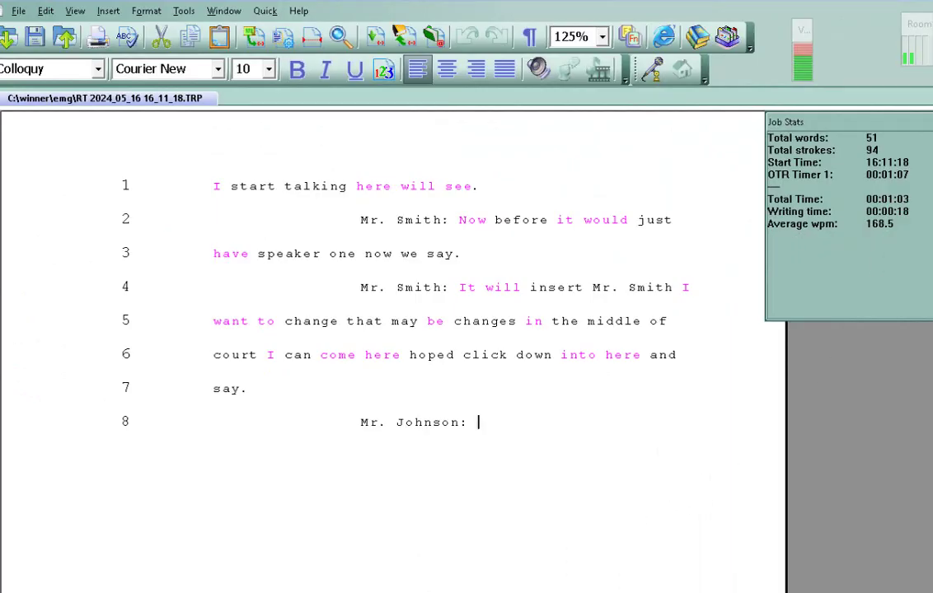
{"action": "type", "text": "And now working to get Mr. Johnson you can have"}
{"action": "type", "text": " a whole"}
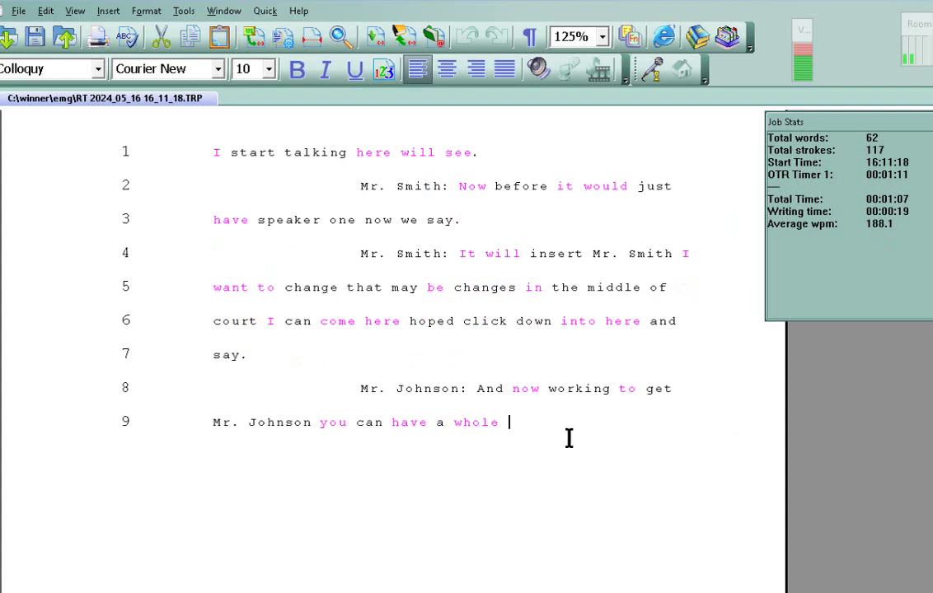
{"action": "type", "text": "bunch of speaker identifications here just by following the instructions that you see here"}
{"action": "key", "text": "ctrl+F4"}
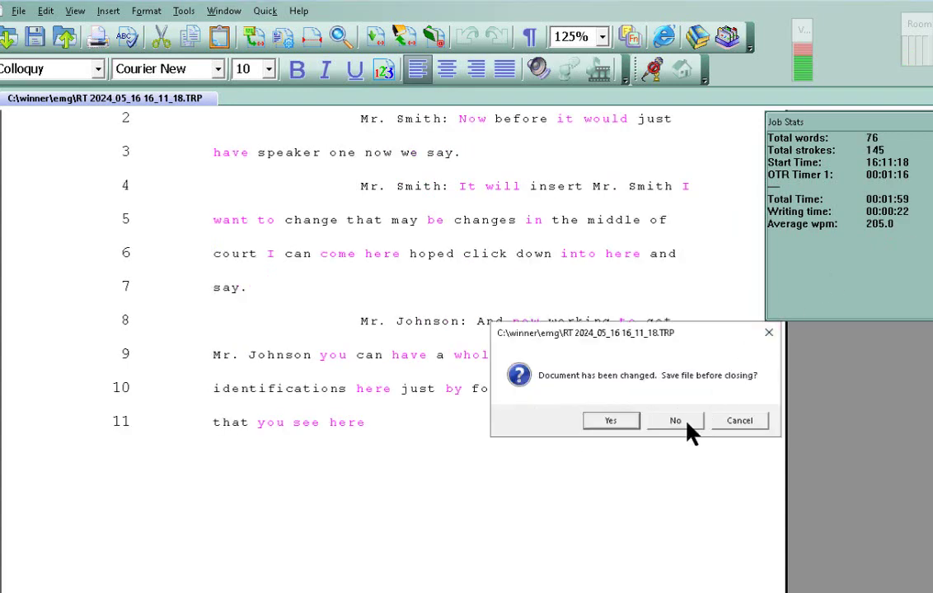